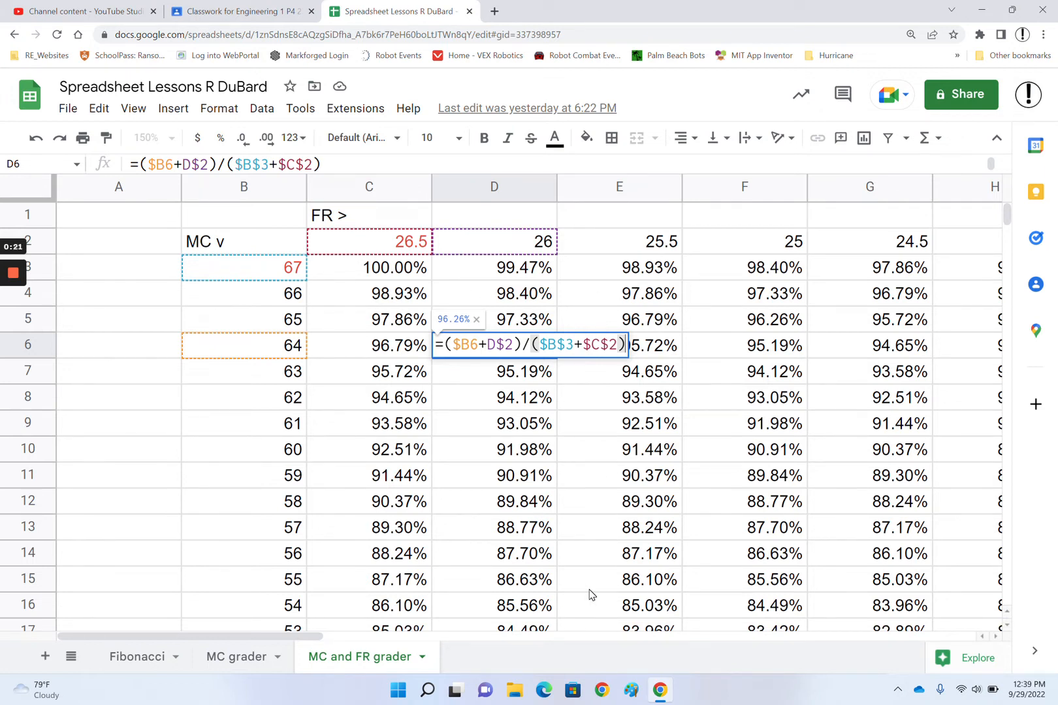
# - Try five decimal places on the percentage in cell C3 and return it to two
pyautogui.press('Escape')
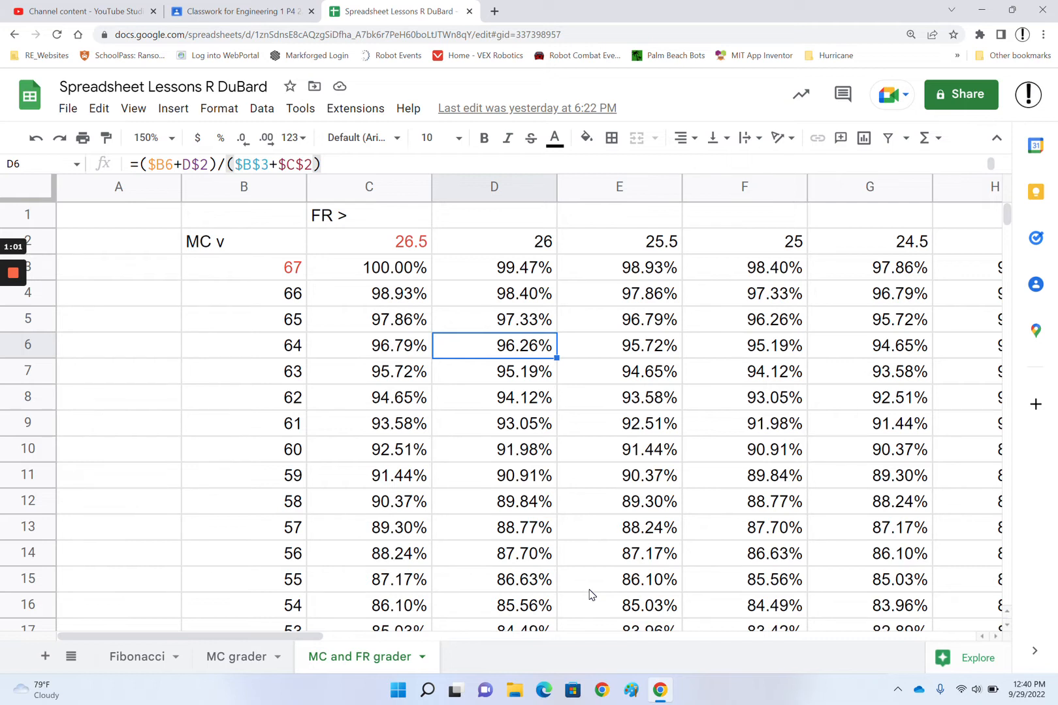
pyautogui.click(405, 275)
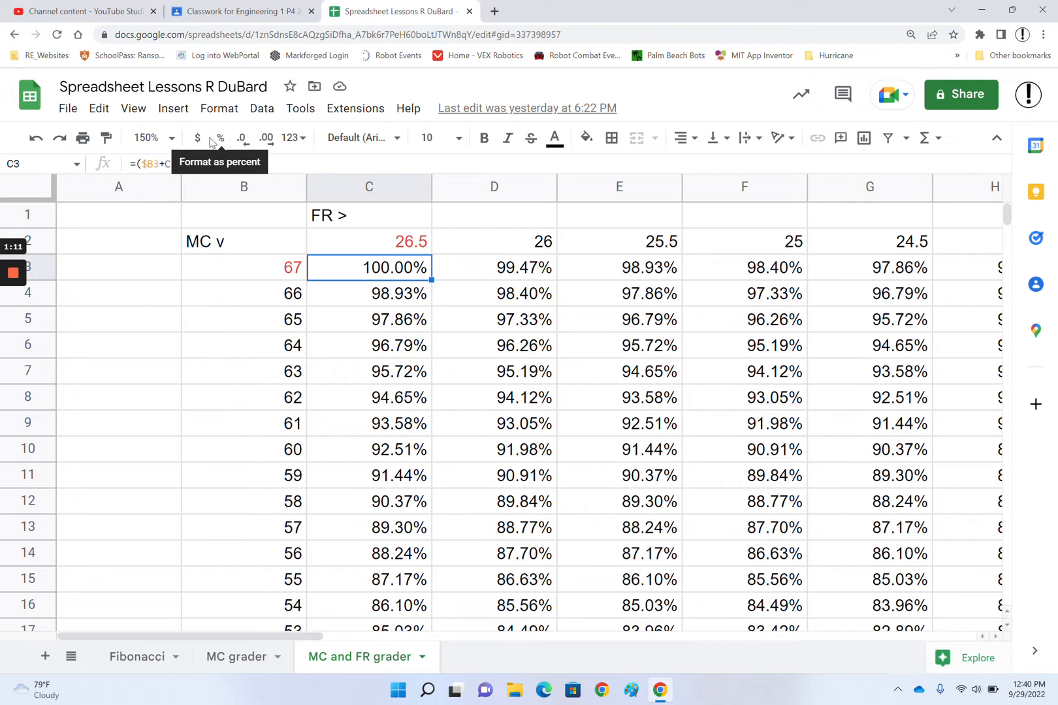
pyautogui.click(268, 139)
pyautogui.click(268, 139)
pyautogui.click(268, 138)
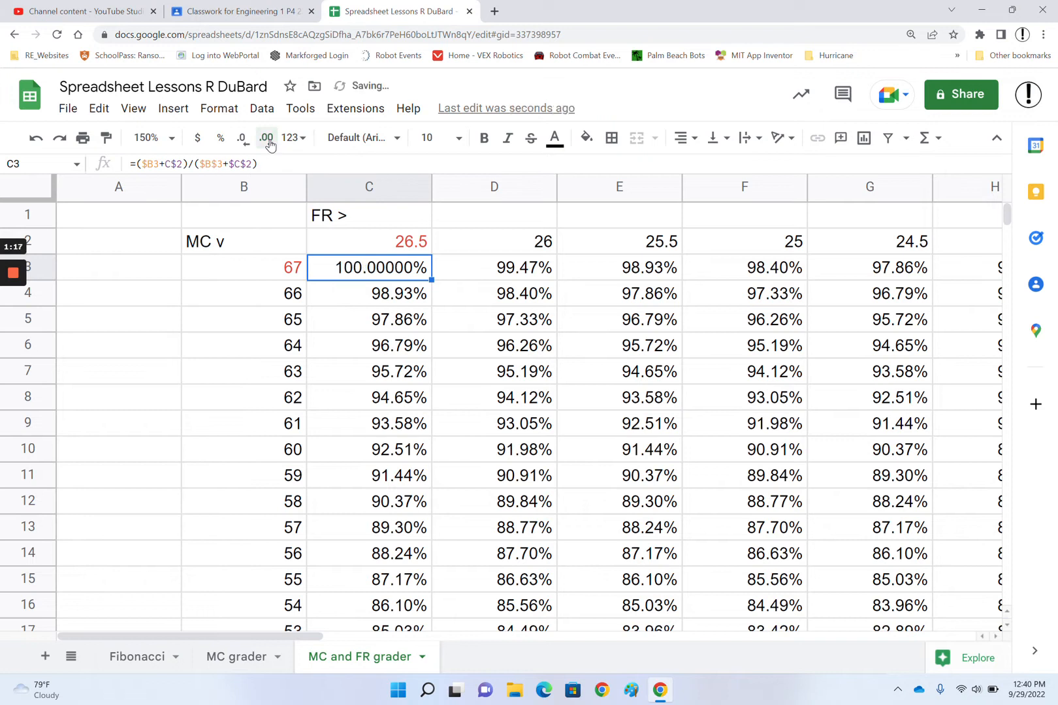
pyautogui.click(243, 140)
pyautogui.click(243, 139)
pyautogui.click(243, 140)
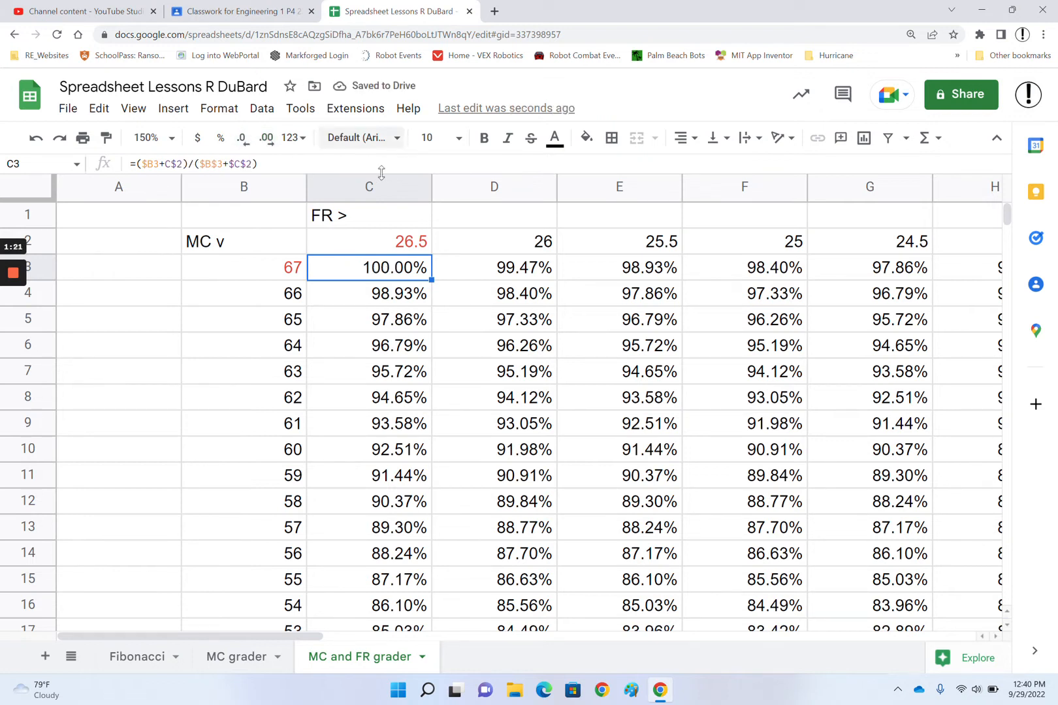
# - Look over the font choices for cell C3 and toggle bold, italic and strikethrough on and off
pyautogui.click(394, 144)
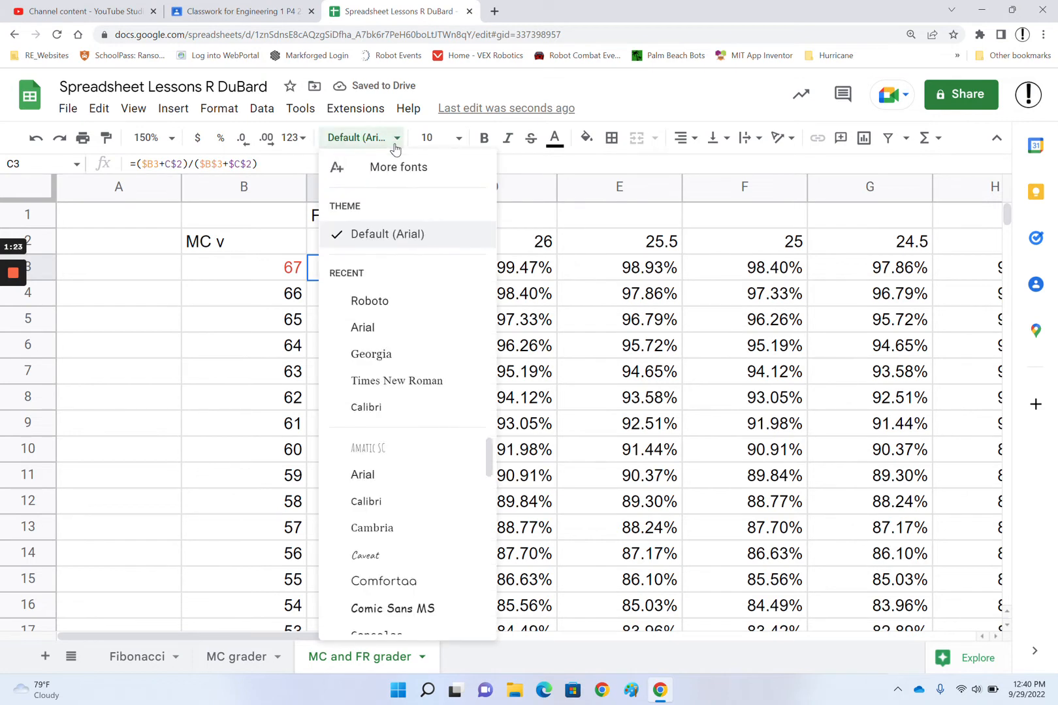
pyautogui.click(396, 145)
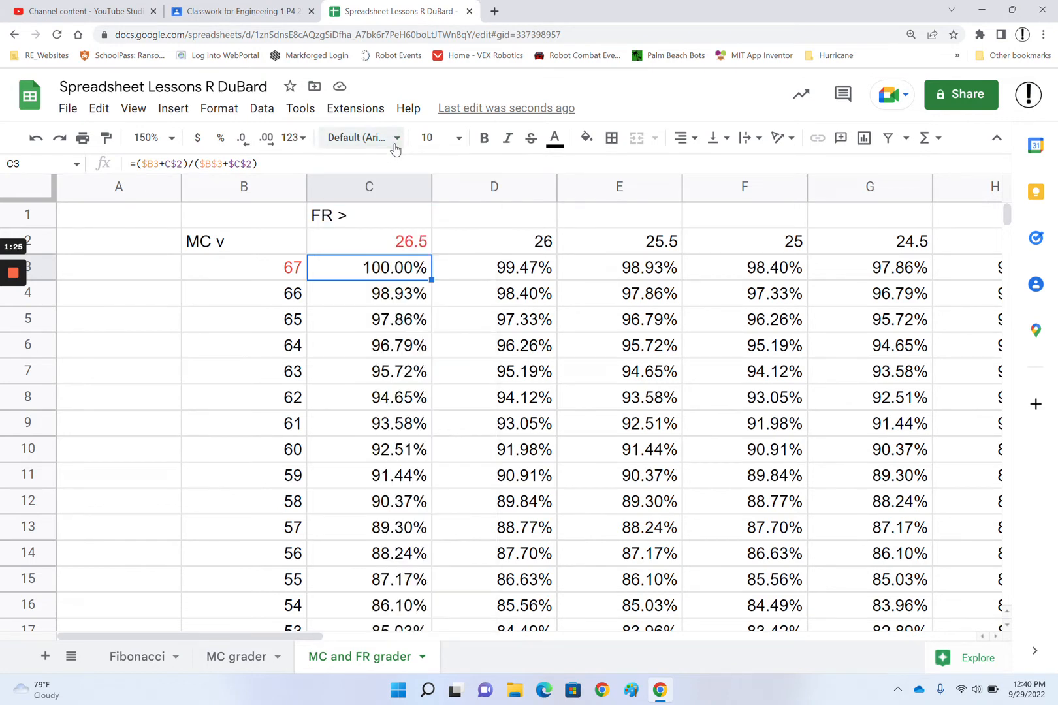
pyautogui.click(481, 141)
pyautogui.click(480, 140)
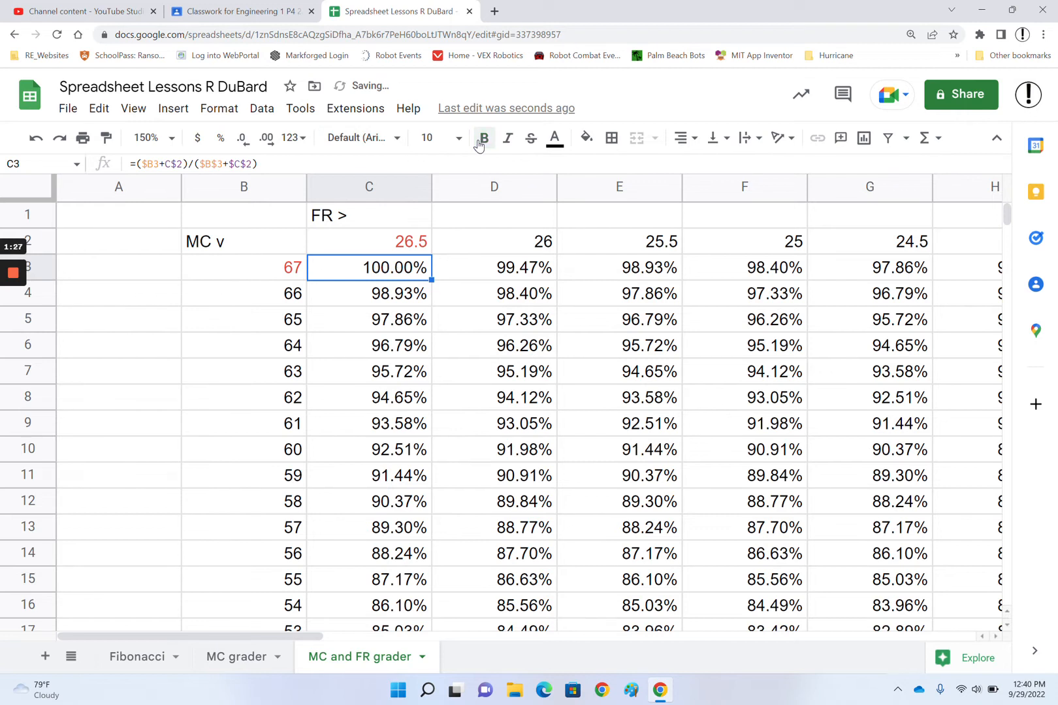
pyautogui.click(509, 139)
pyautogui.click(514, 139)
pyautogui.click(533, 141)
pyautogui.click(533, 140)
# - Try a yellow fill on cell B3 and reset its fill color
pyautogui.click(304, 268)
pyautogui.click(554, 138)
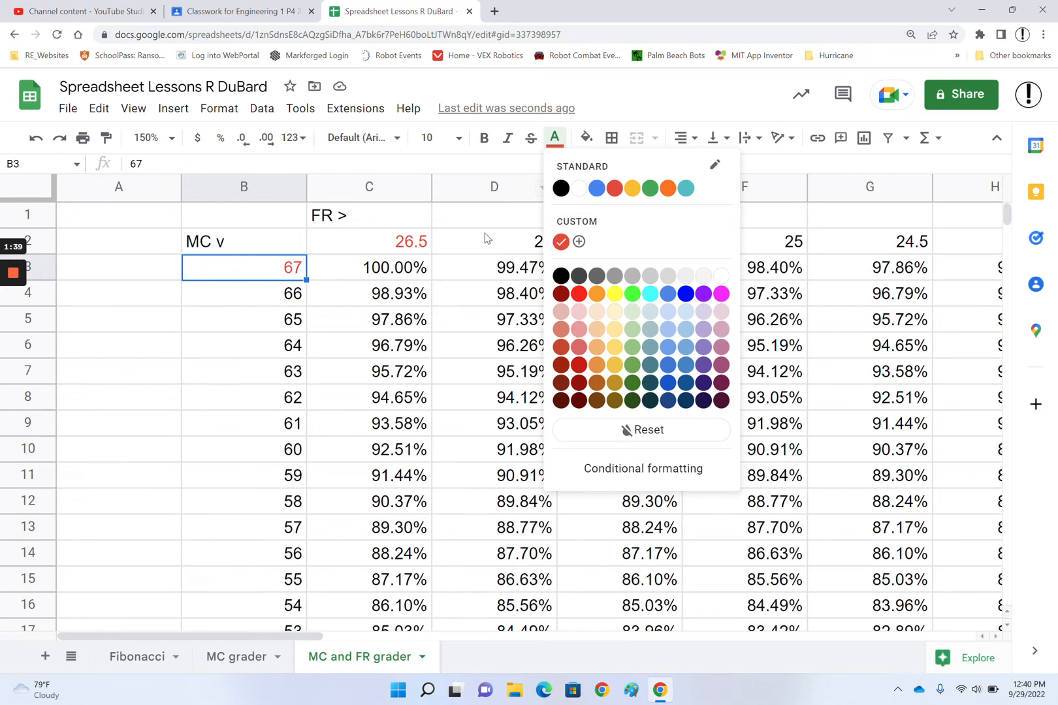
pyautogui.press('Escape')
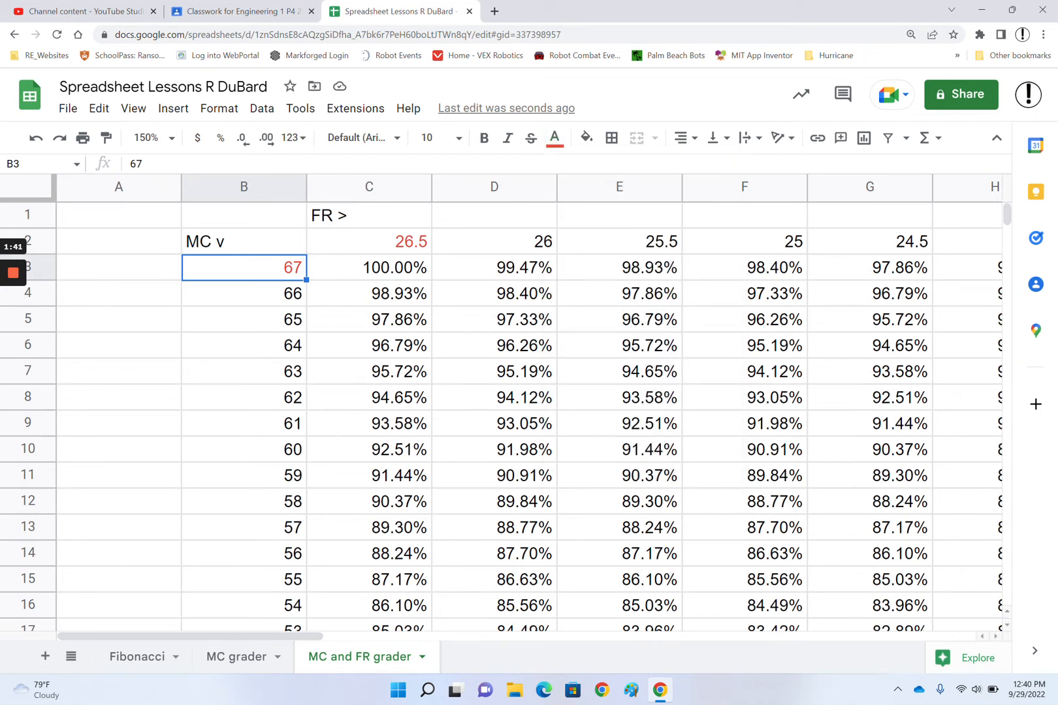
pyautogui.click(586, 141)
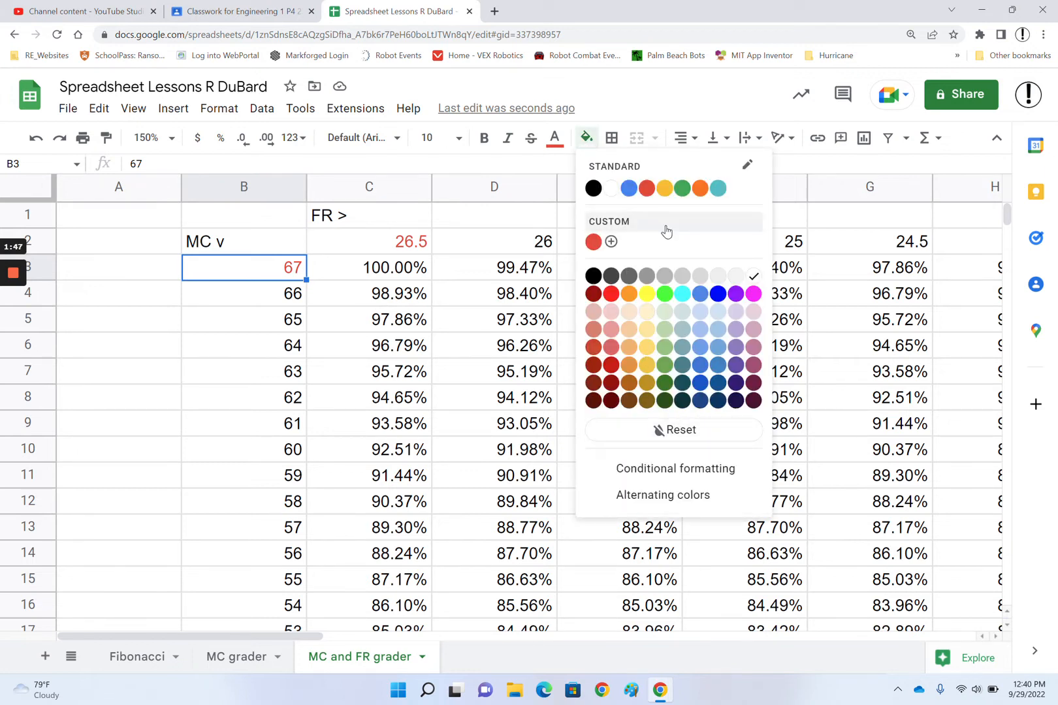
pyautogui.click(651, 295)
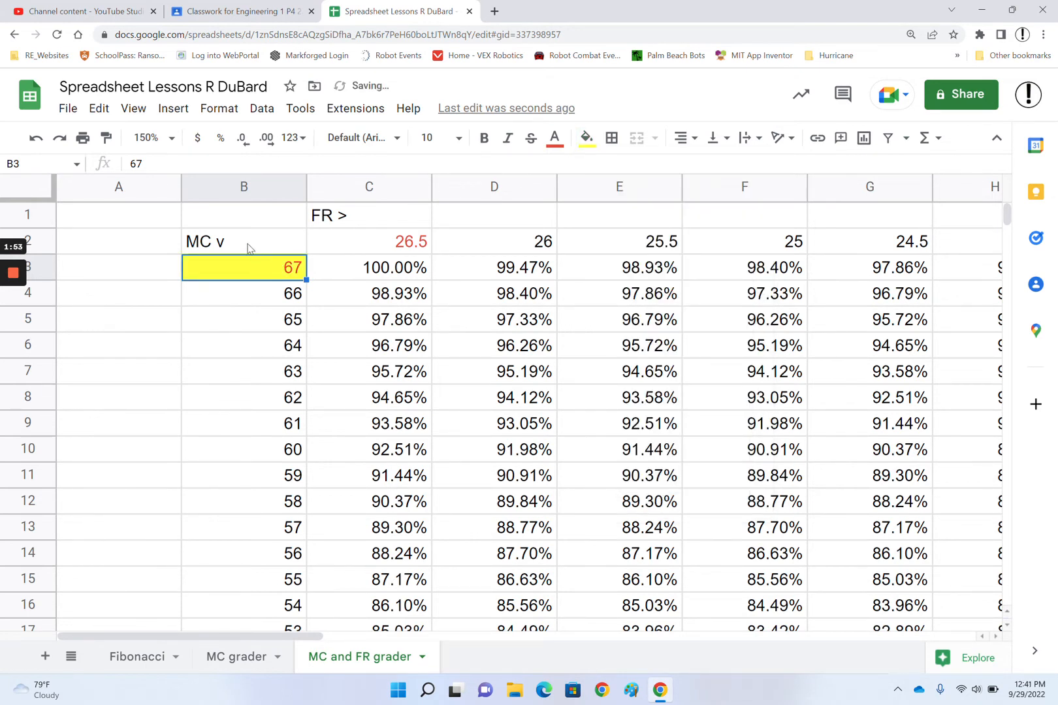
pyautogui.click(587, 139)
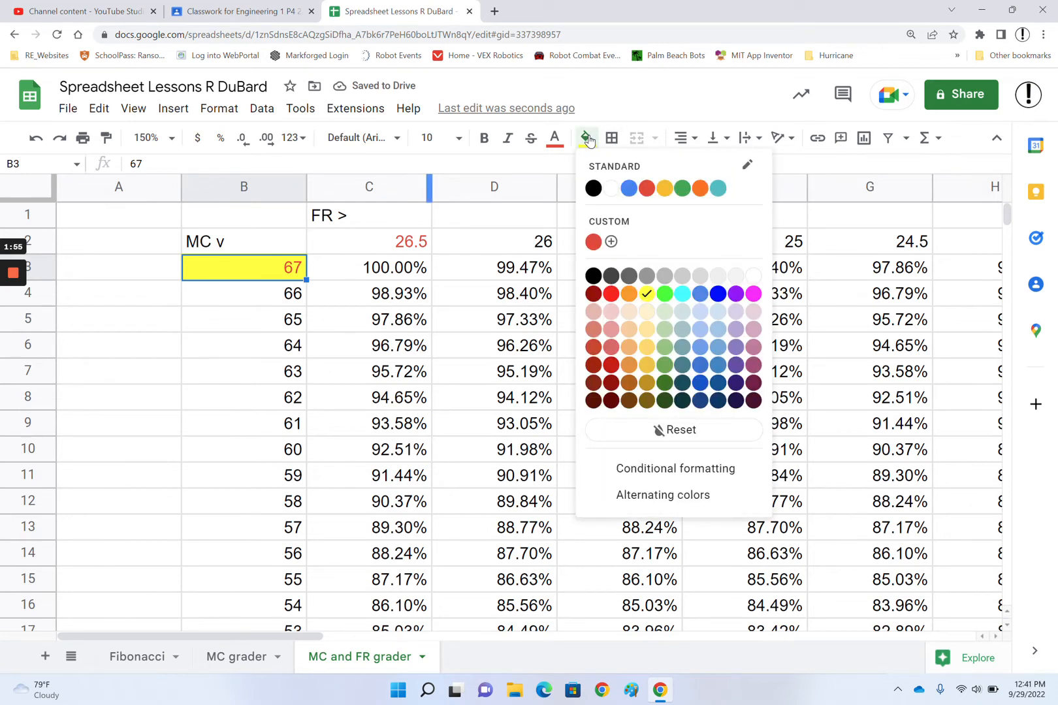
pyautogui.click(677, 432)
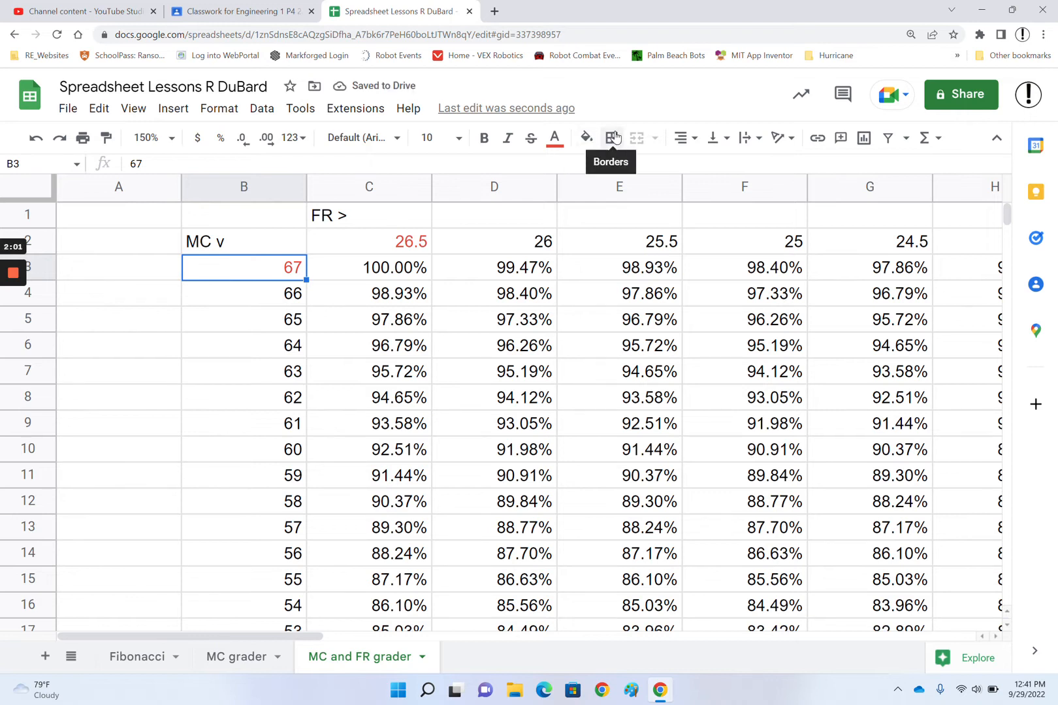
# - Try center and left alignment on cell B3 and return it to right alignment
pyautogui.click(687, 138)
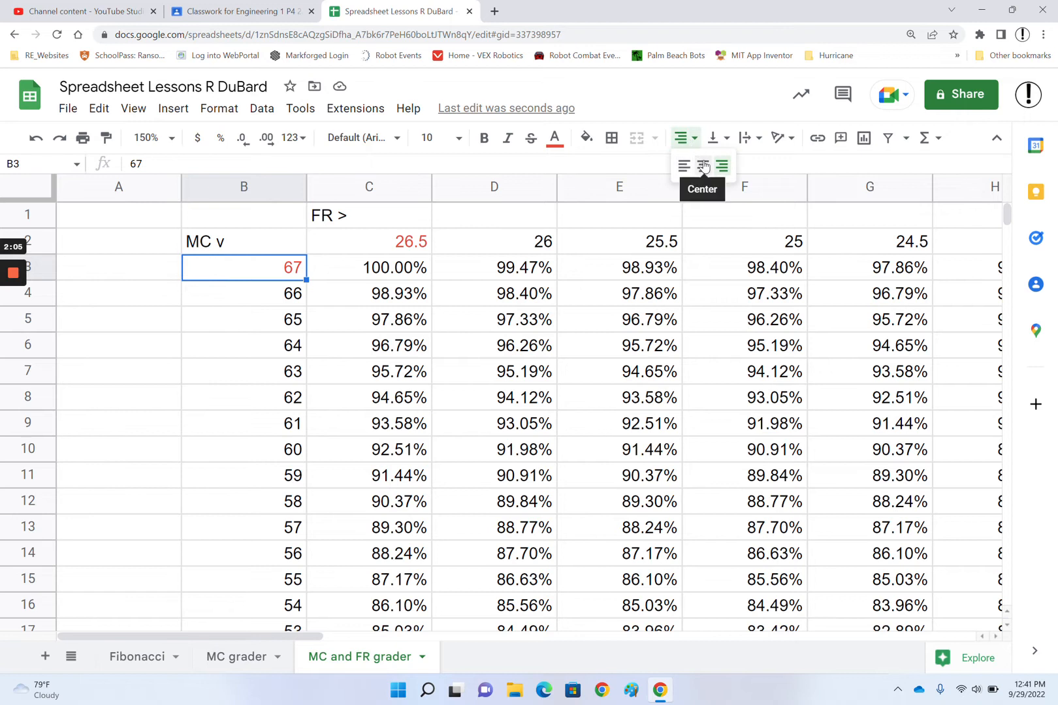
pyautogui.click(703, 166)
pyautogui.click(682, 137)
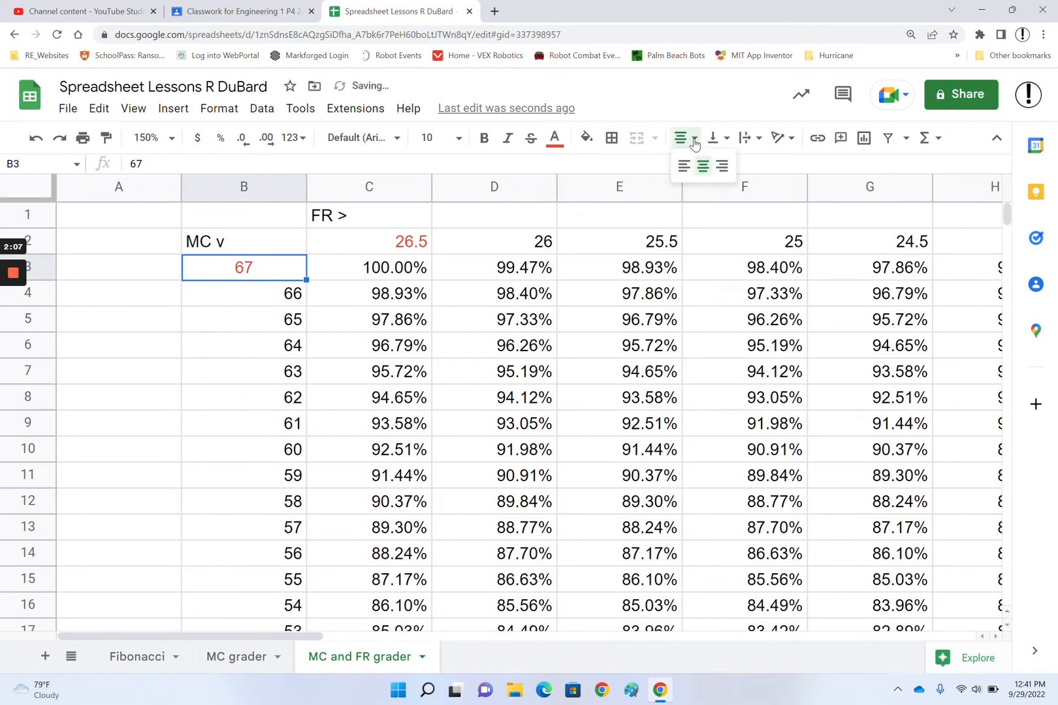
pyautogui.click(684, 168)
pyautogui.click(683, 137)
pyautogui.click(721, 165)
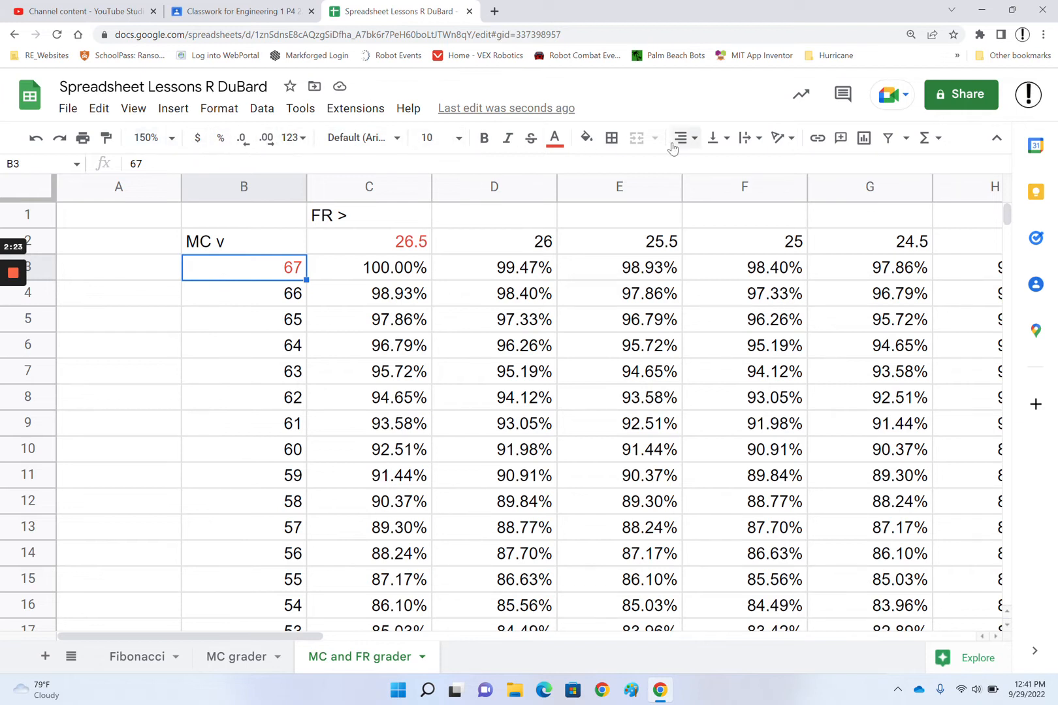
pyautogui.click(218, 109)
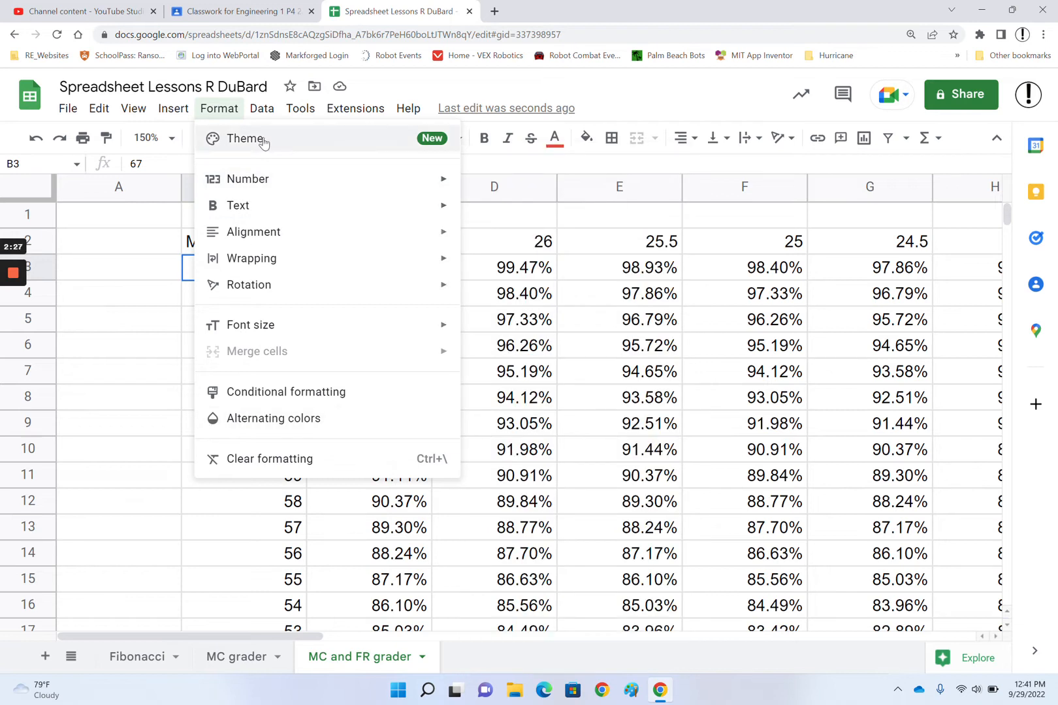
pyautogui.click(130, 219)
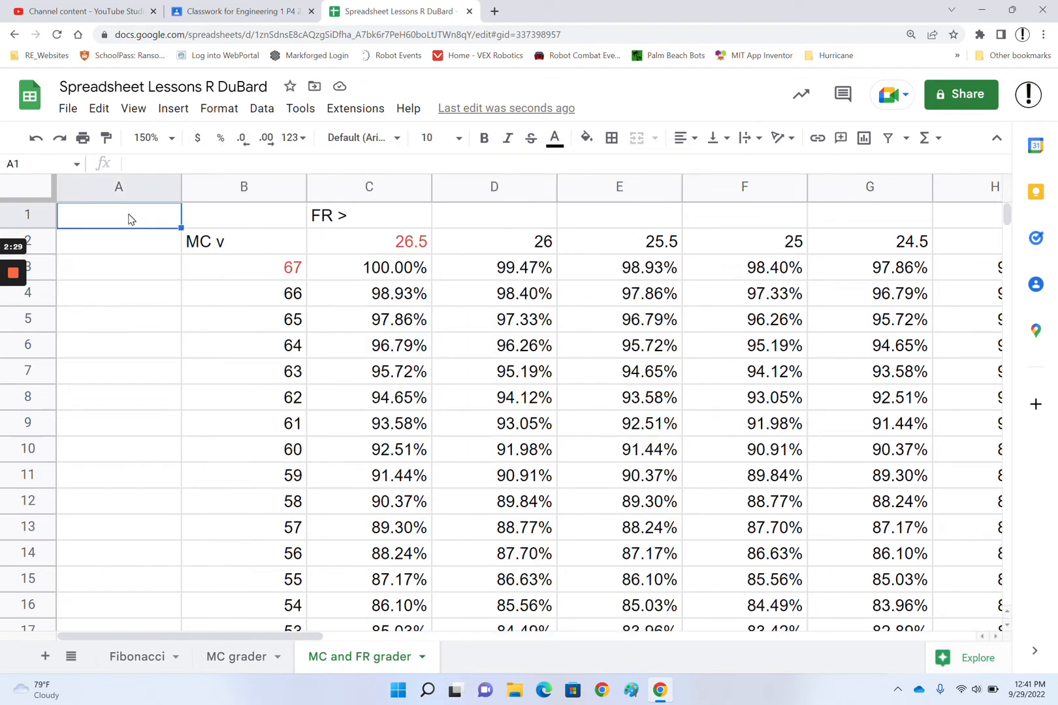
# - Start a single-color conditional formatting rule for the percentage range C3:H18
pyautogui.click(389, 275)
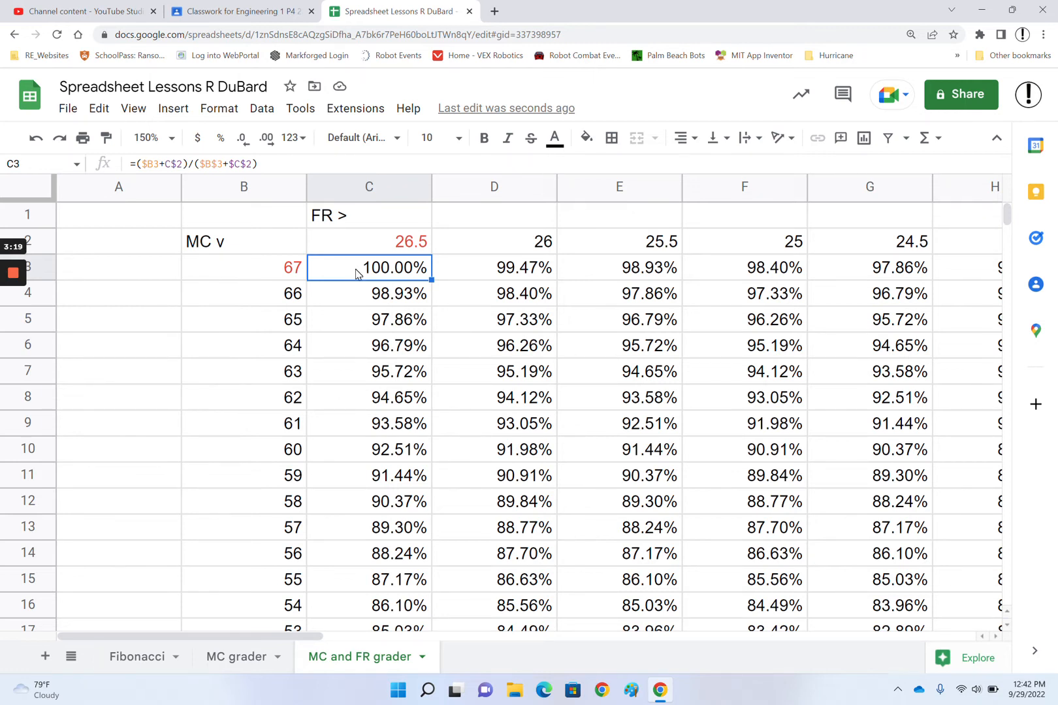
pyautogui.moveTo(356, 273); pyautogui.dragTo(54, 388)
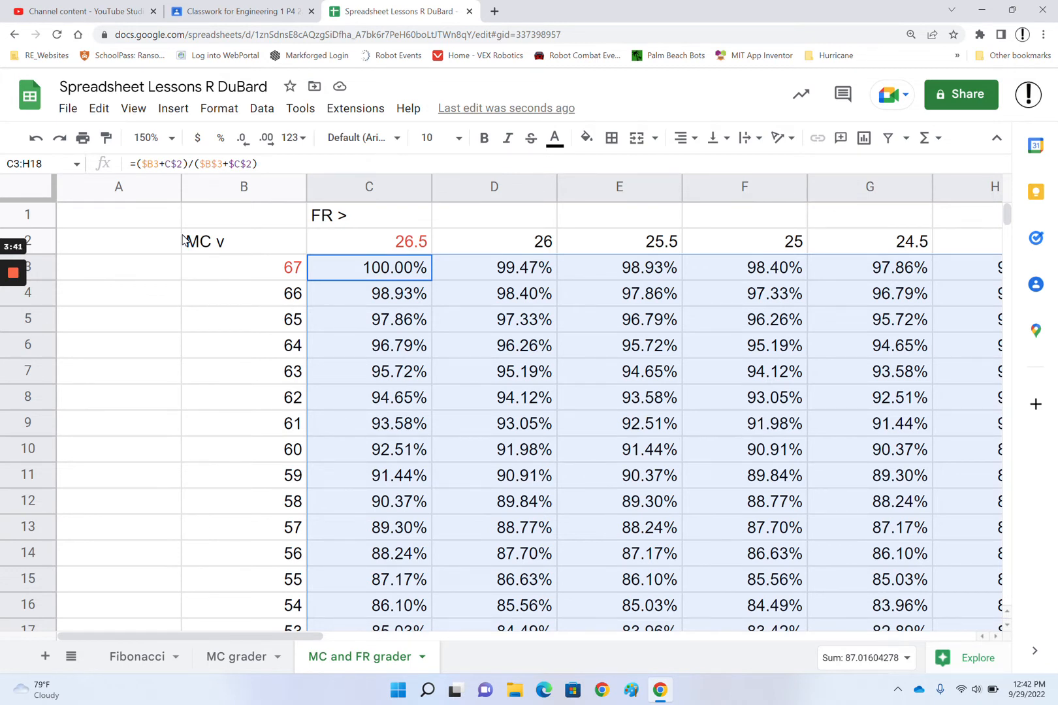
pyautogui.click(220, 109)
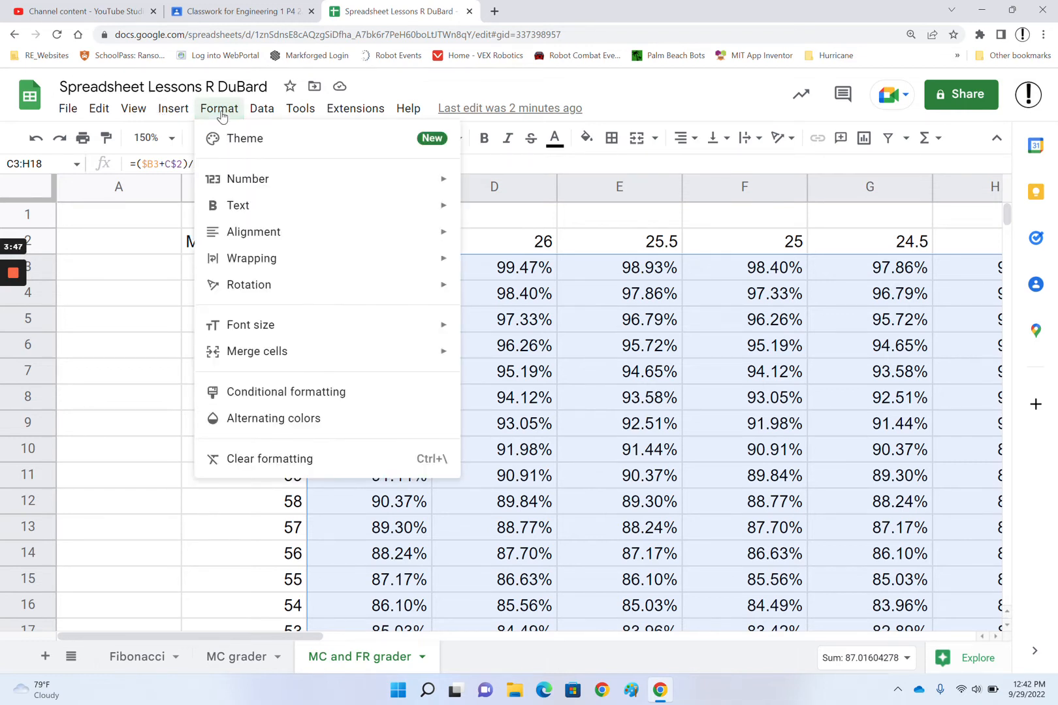
pyautogui.click(281, 390)
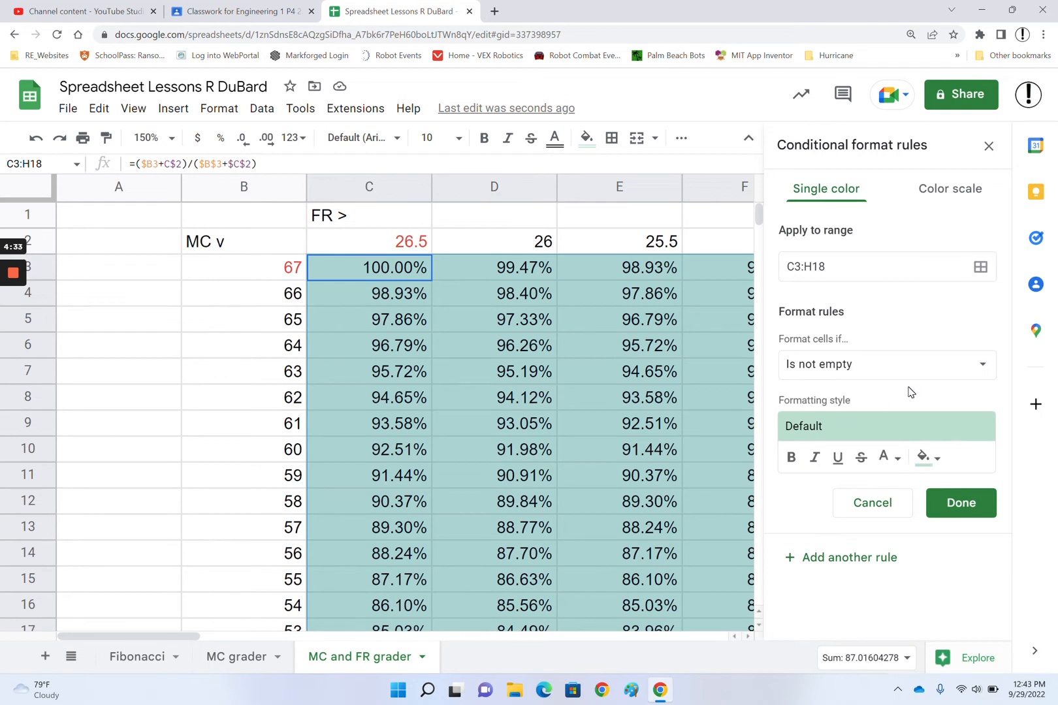
# - Set the rule's condition to format cells with a value greater than 89.5%
pyautogui.click(981, 371)
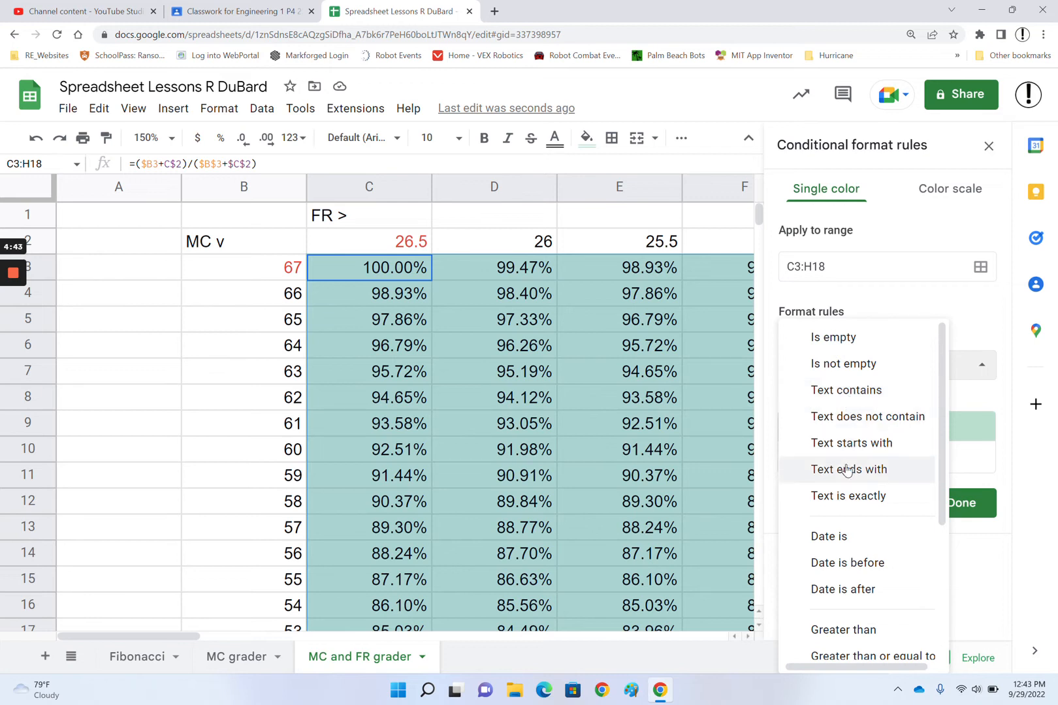
pyautogui.scroll(-3, 848, 470)
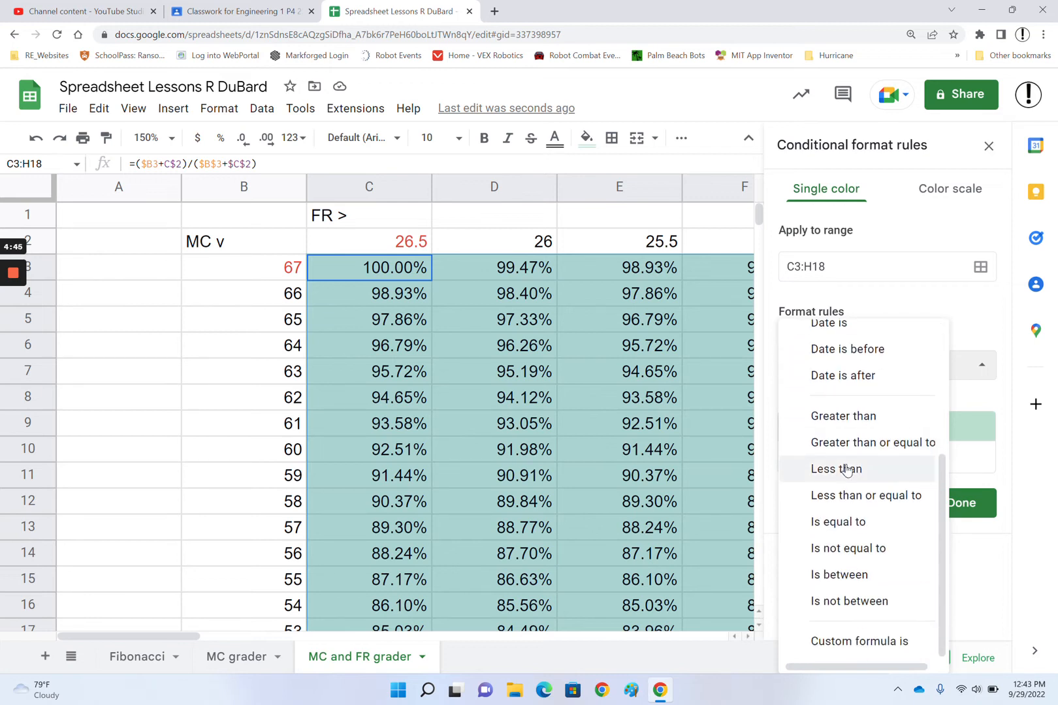
pyautogui.click(879, 426)
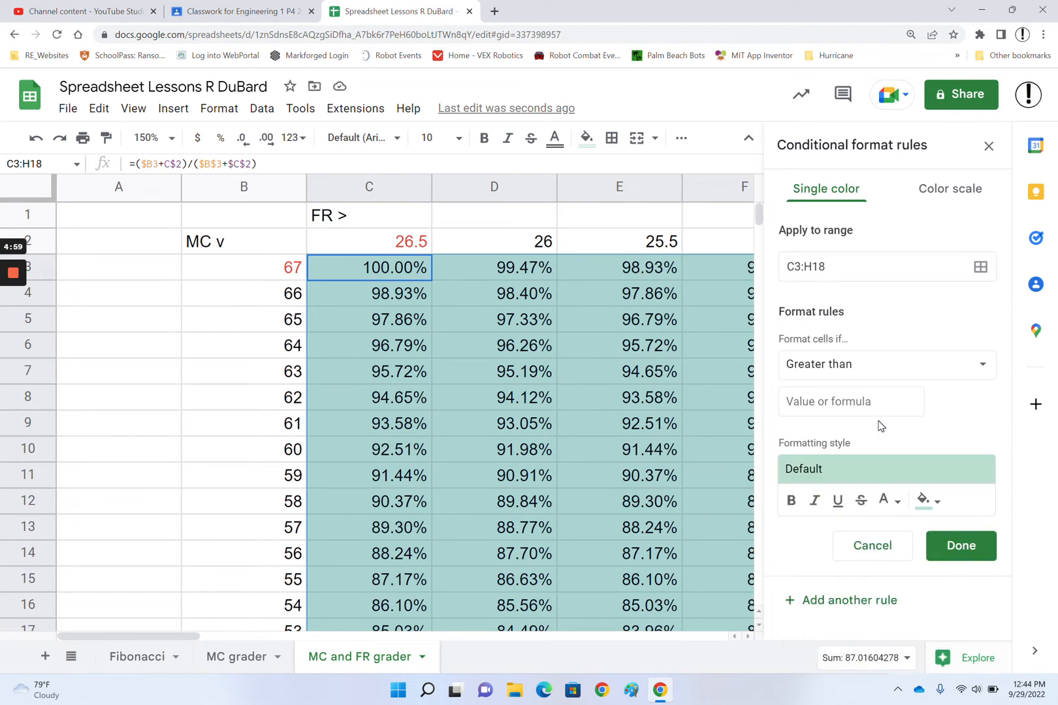
pyautogui.click(855, 404)
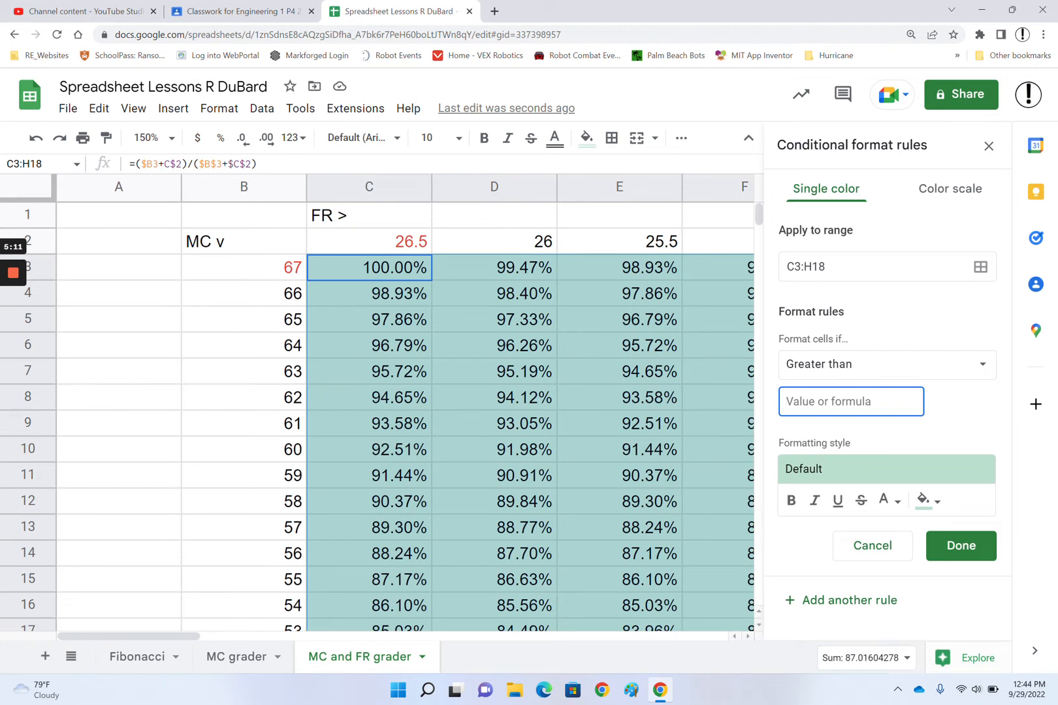
pyautogui.write('89.5')
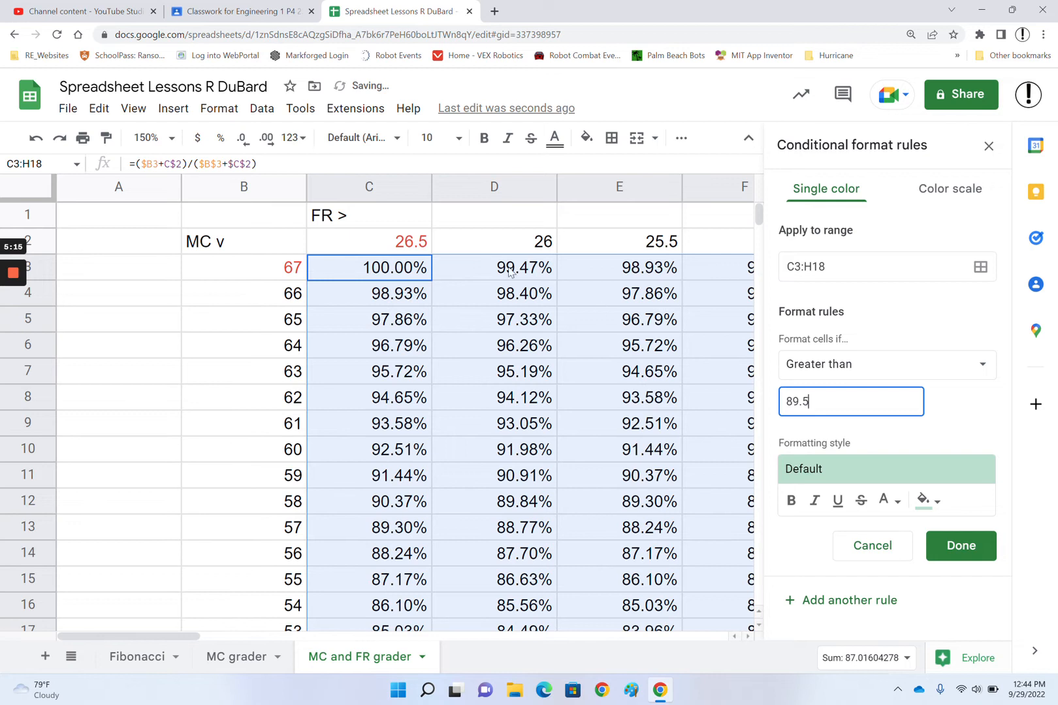
pyautogui.write('%')
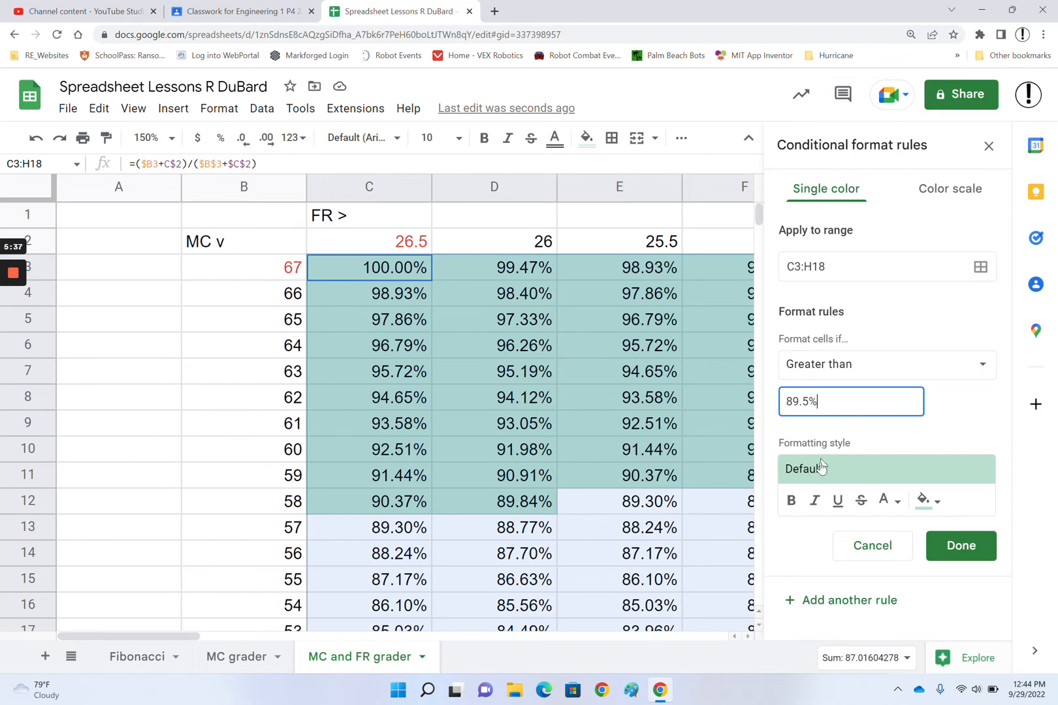
# - Give the rule a bright green fill, save it and close the conditional formatting rules
pyautogui.click(937, 503)
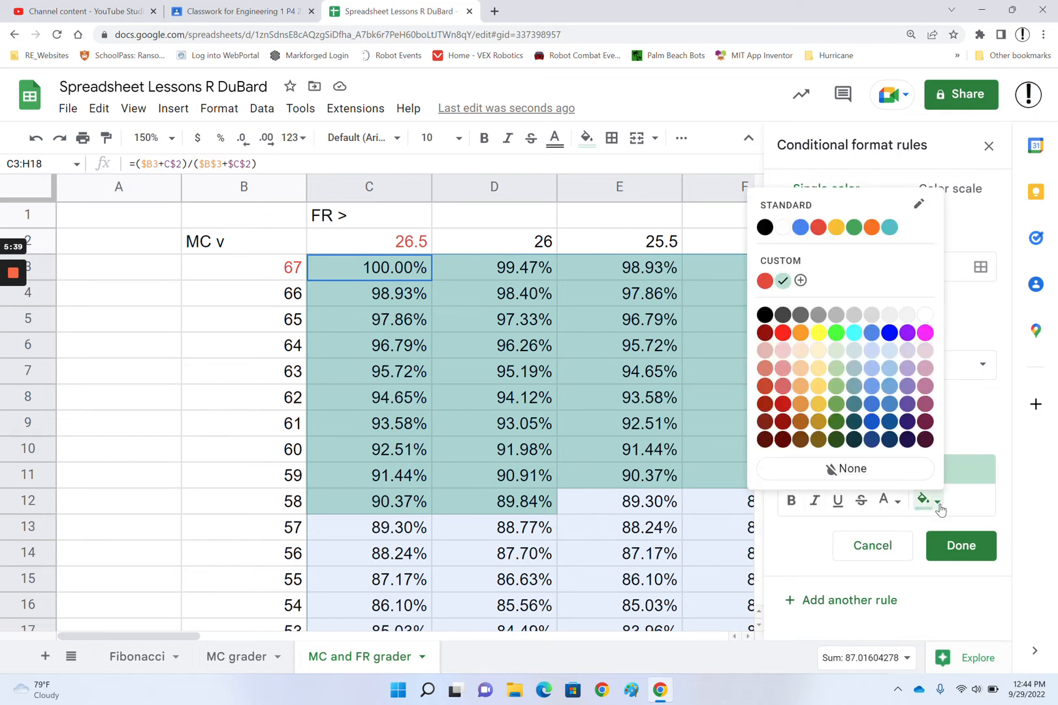
pyautogui.click(837, 334)
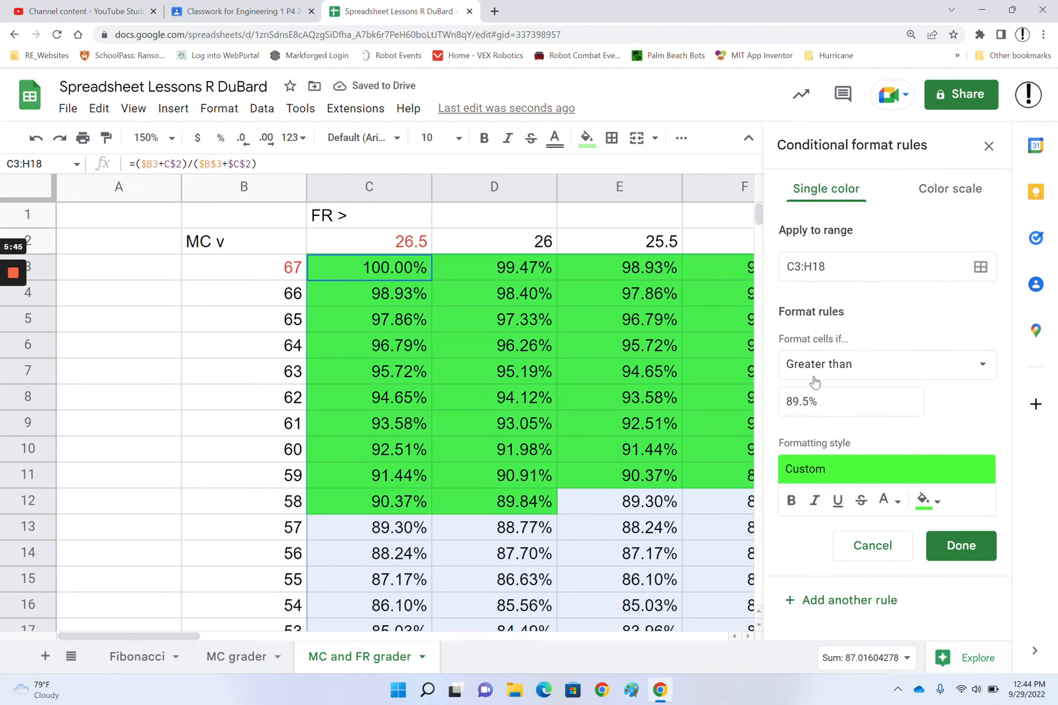
pyautogui.click(960, 547)
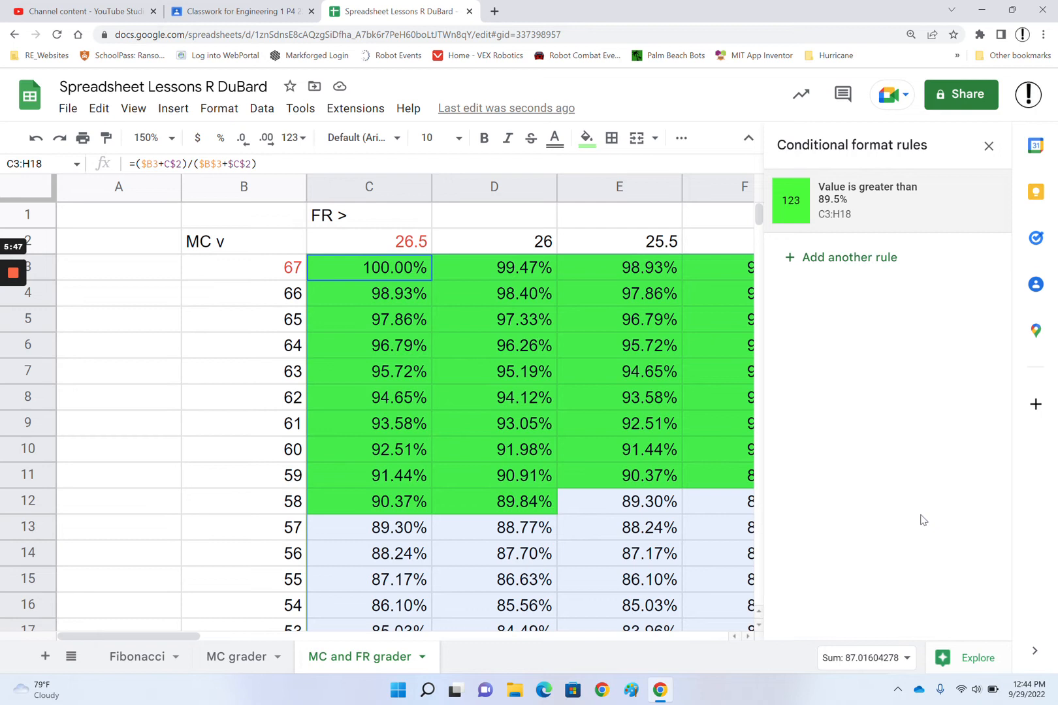
pyautogui.click(988, 148)
# - Set the maximum MC score in cell B3 to 40 and the maximum FR score in cell C2 to 10
pyautogui.hscroll(3, 490, 397)
pyautogui.hscroll(-3, 490, 397)
pyautogui.scroll(-2, 491, 397)
pyautogui.scroll(2, 491, 397)
pyautogui.hscroll(2, 490, 397)
pyautogui.hscroll(-2, 491, 397)
pyautogui.hscroll(1, 488, 397)
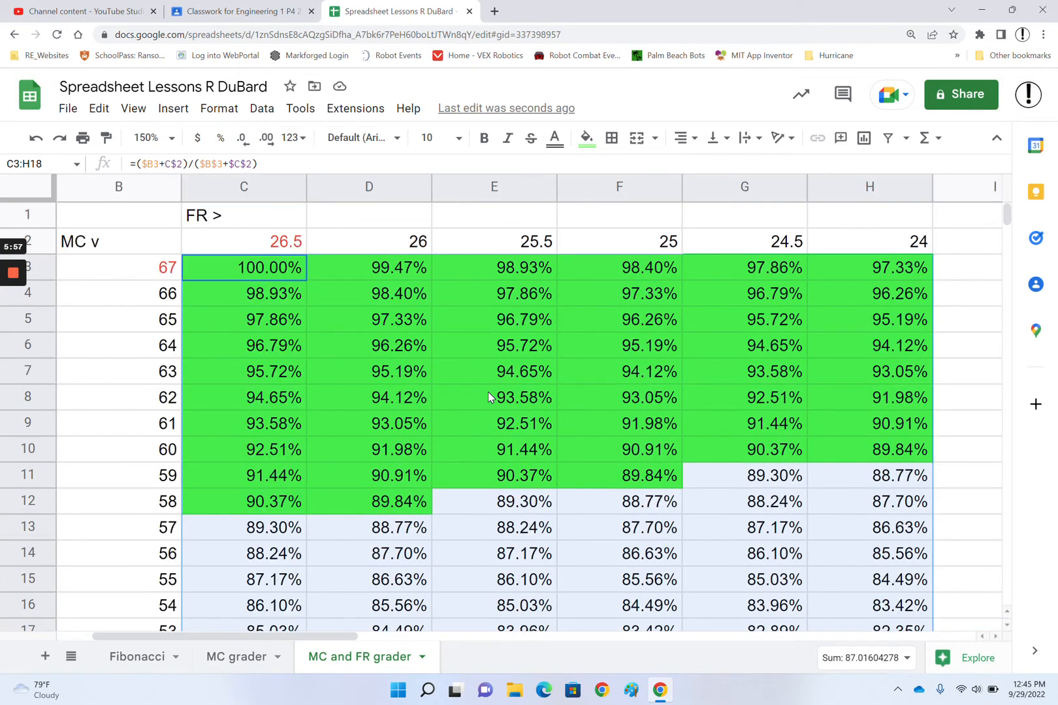
pyautogui.click(174, 274)
pyautogui.write('40')
pyautogui.click(249, 252)
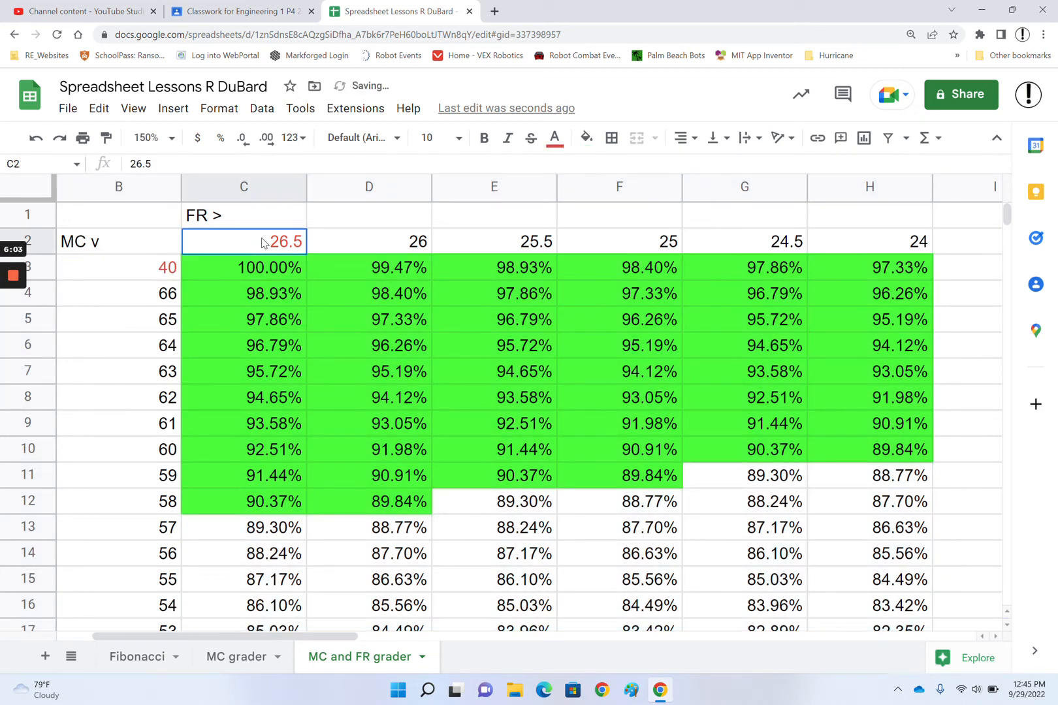
pyautogui.write('10')
pyautogui.click(369, 218)
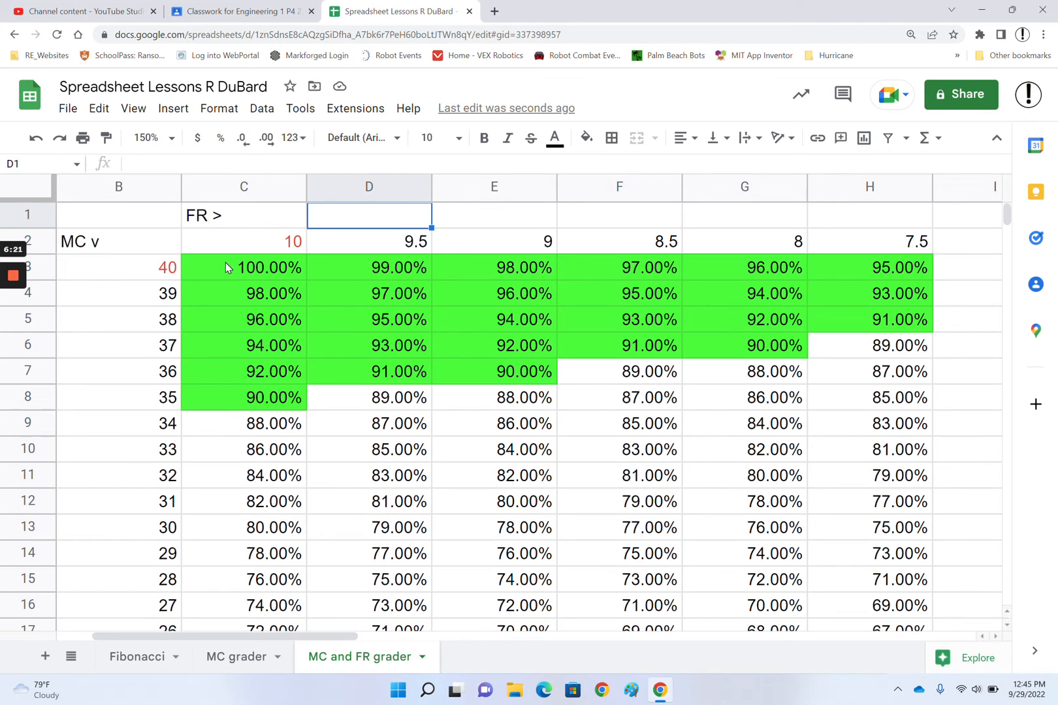
# - Add another conditional formatting rule for the percentage range C3:H18
pyautogui.moveTo(226, 262); pyautogui.dragTo(895, 500)
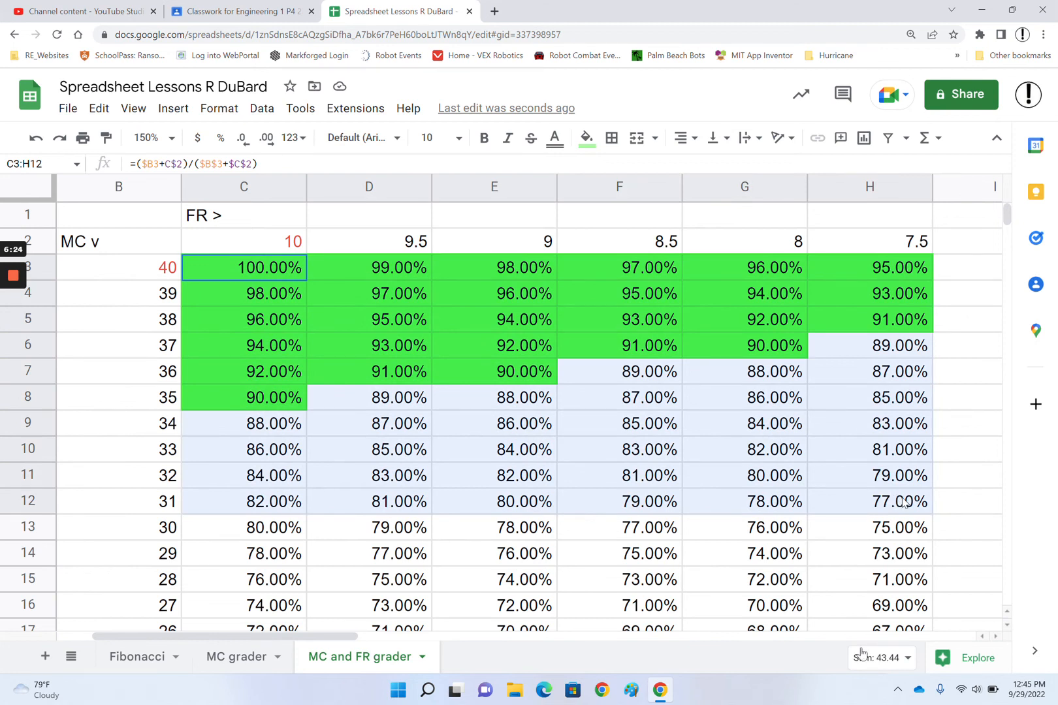
pyautogui.moveTo(862, 656); pyautogui.dragTo(862, 662)
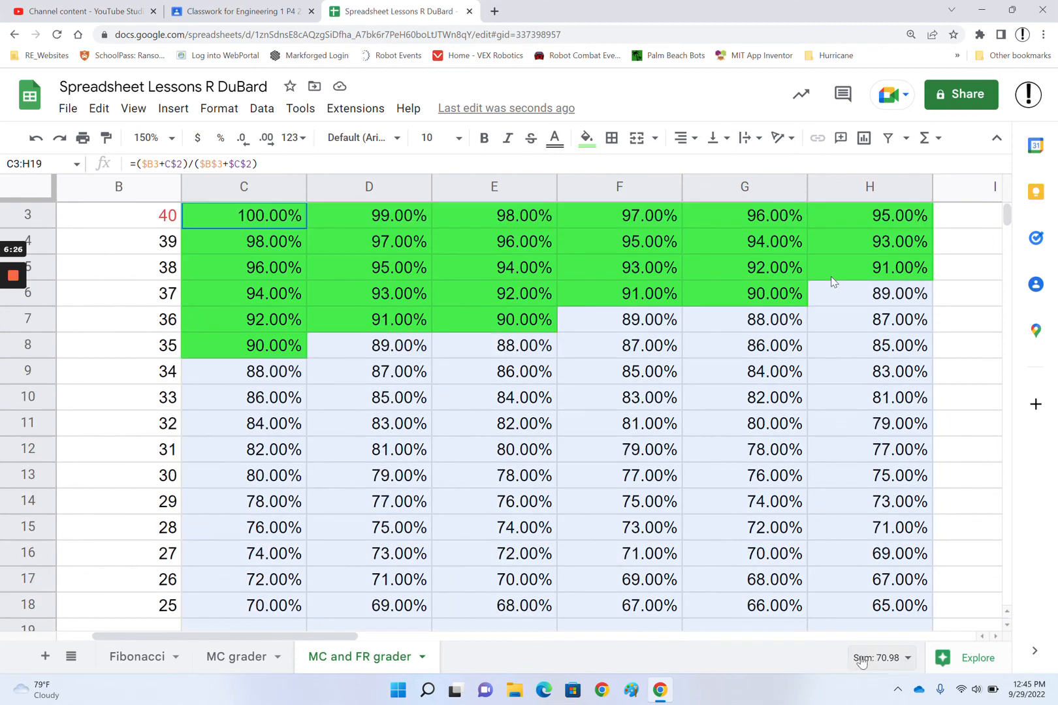
pyautogui.click(227, 112)
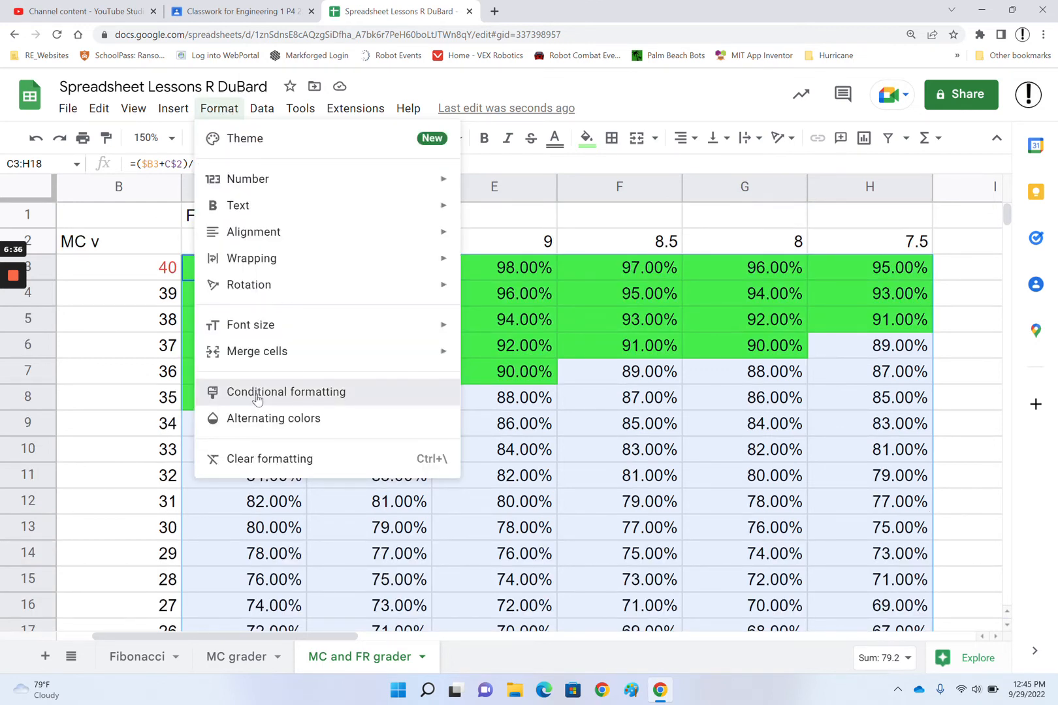
pyautogui.click(258, 395)
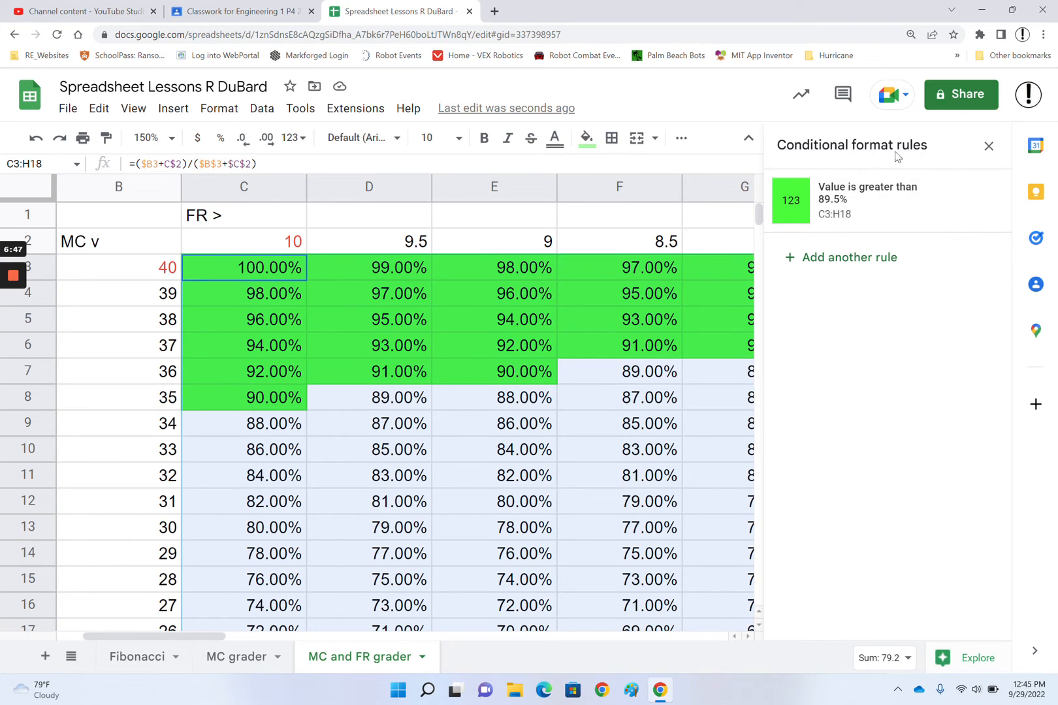
pyautogui.click(791, 259)
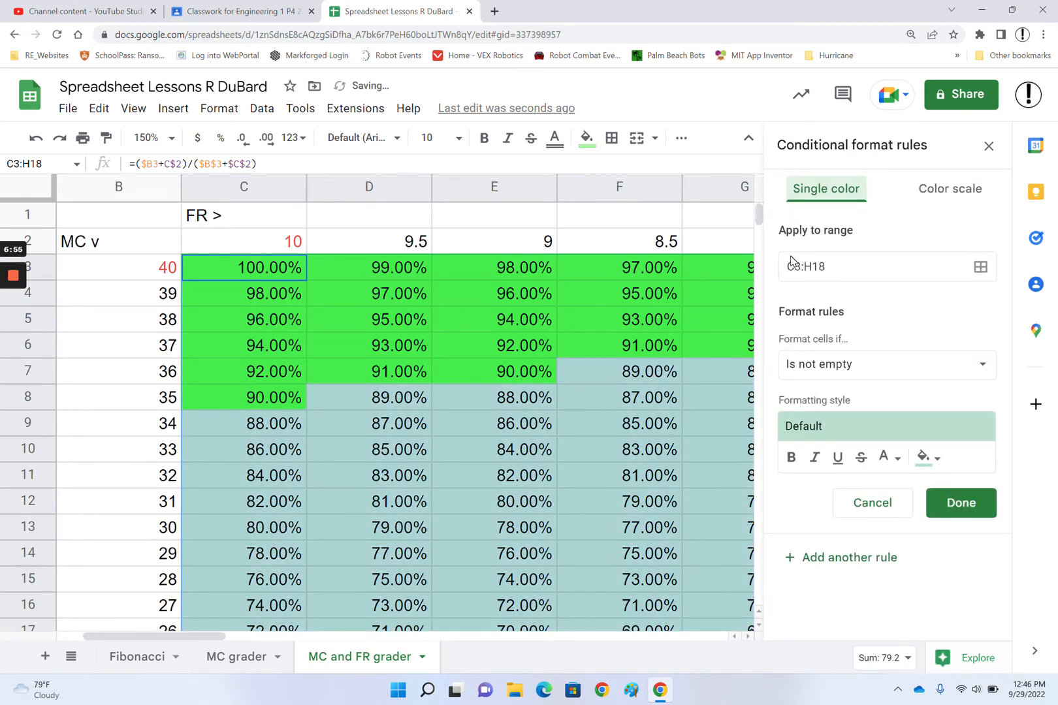
# - Set the new rule's condition to format cells with a value between 89.5% and 79.5%
pyautogui.click(976, 370)
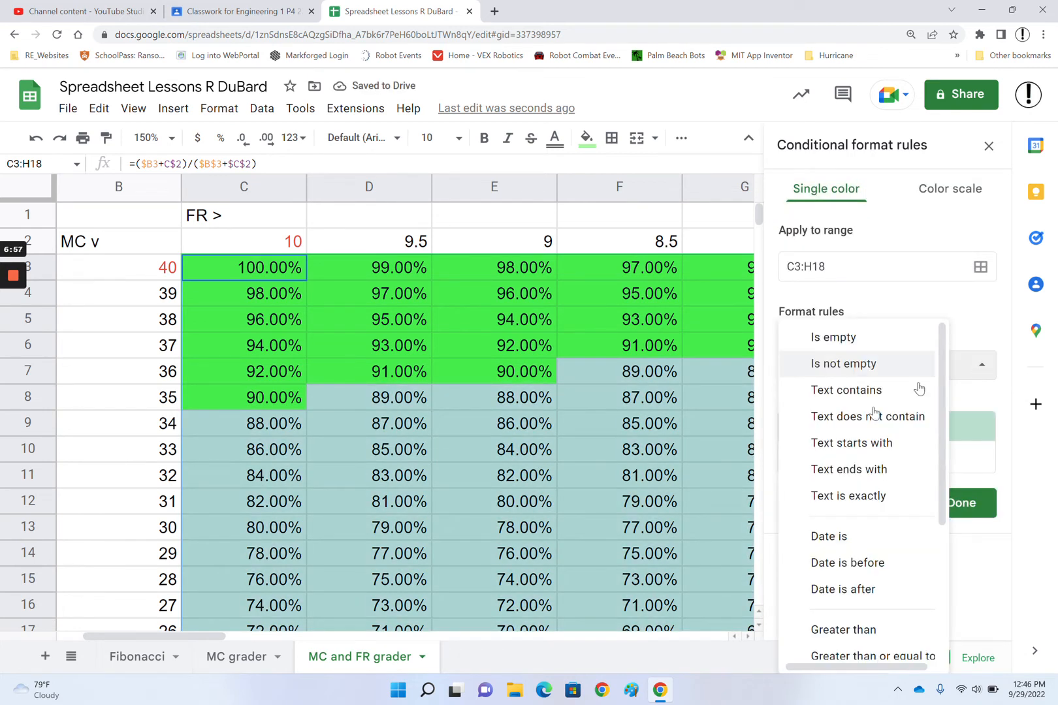
pyautogui.scroll(-5, 849, 457)
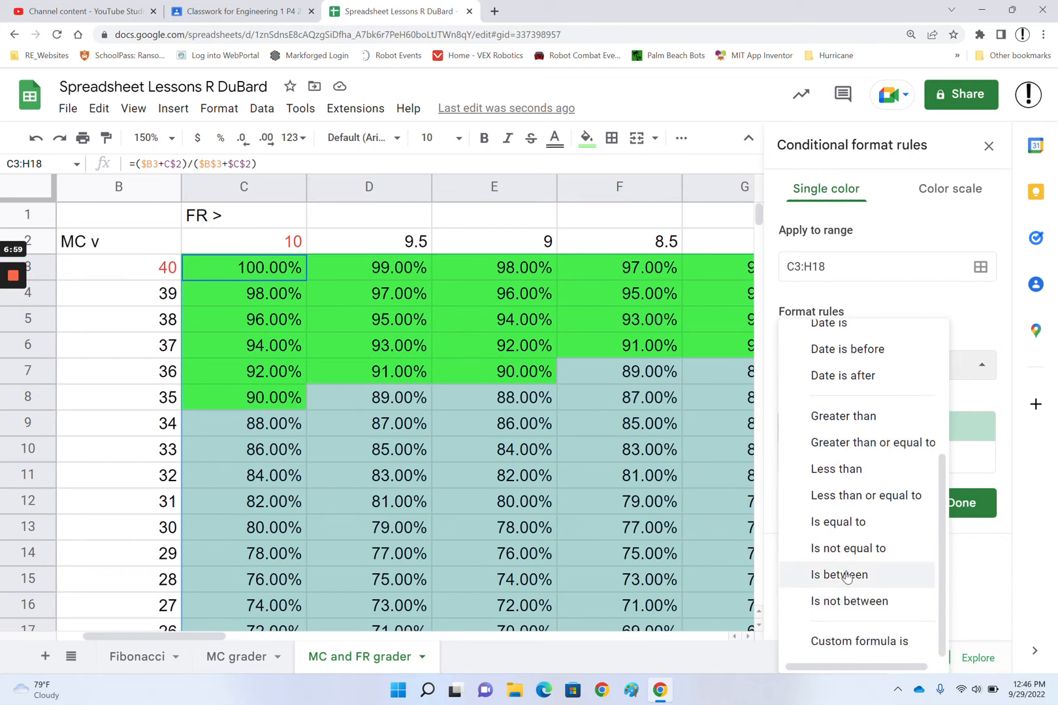
pyautogui.click(847, 576)
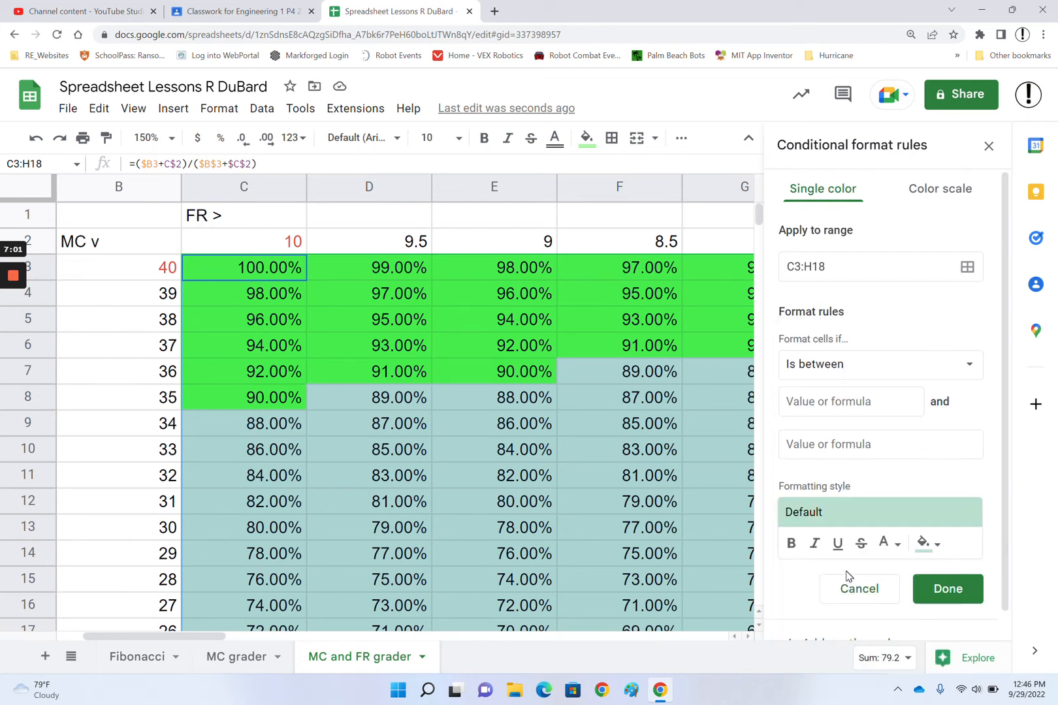
pyautogui.click(836, 405)
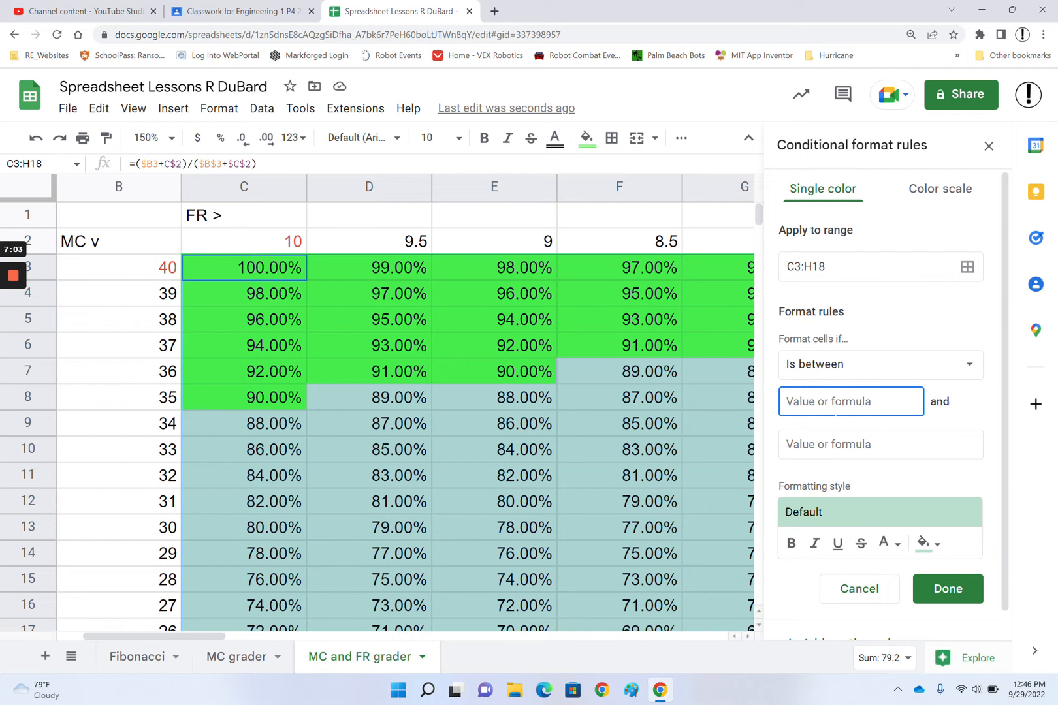
pyautogui.write('89.5%')
pyautogui.click(812, 451)
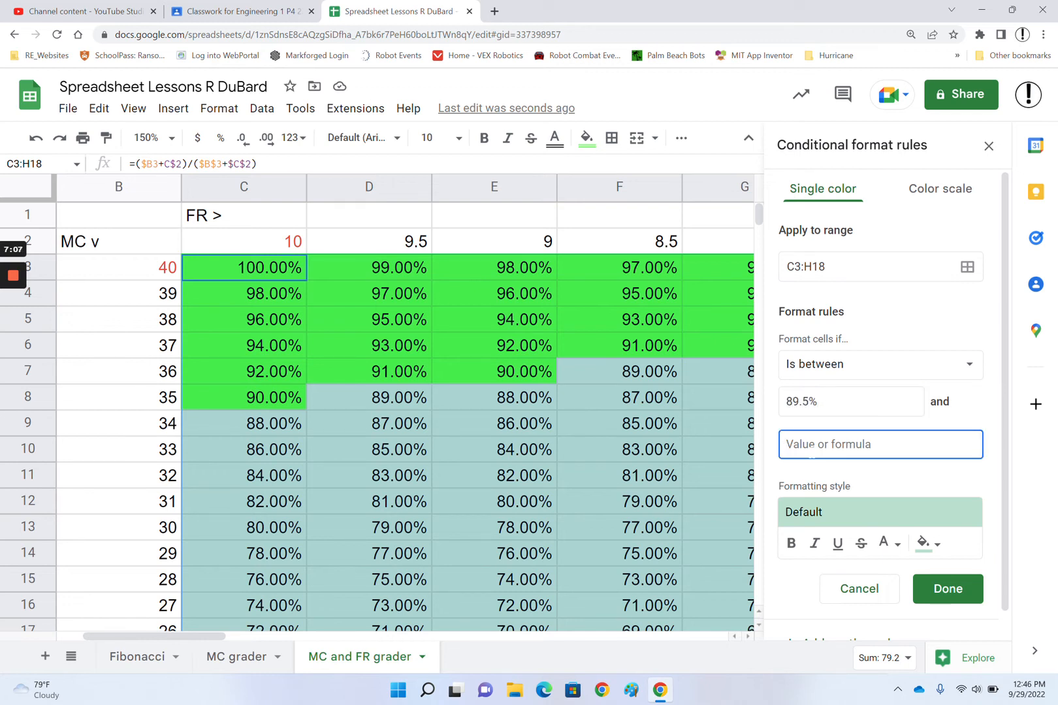
pyautogui.write('79.5%')
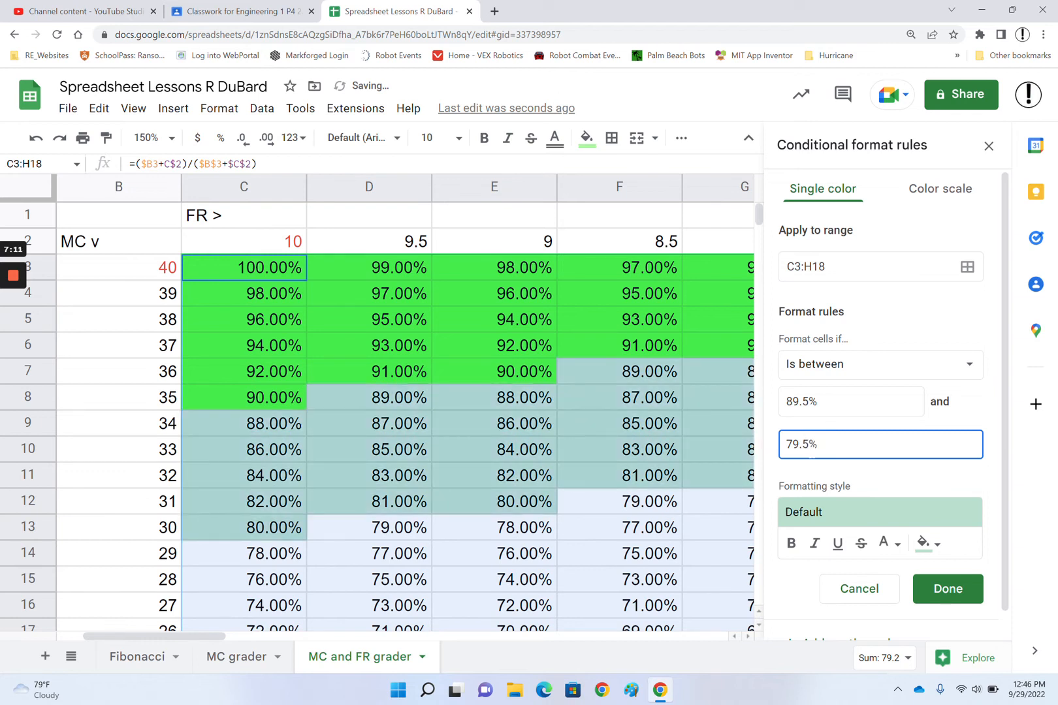
# - Give the 89.5% to 79.5% rule a yellow fill and add another rule for the same range
pyautogui.click(935, 546)
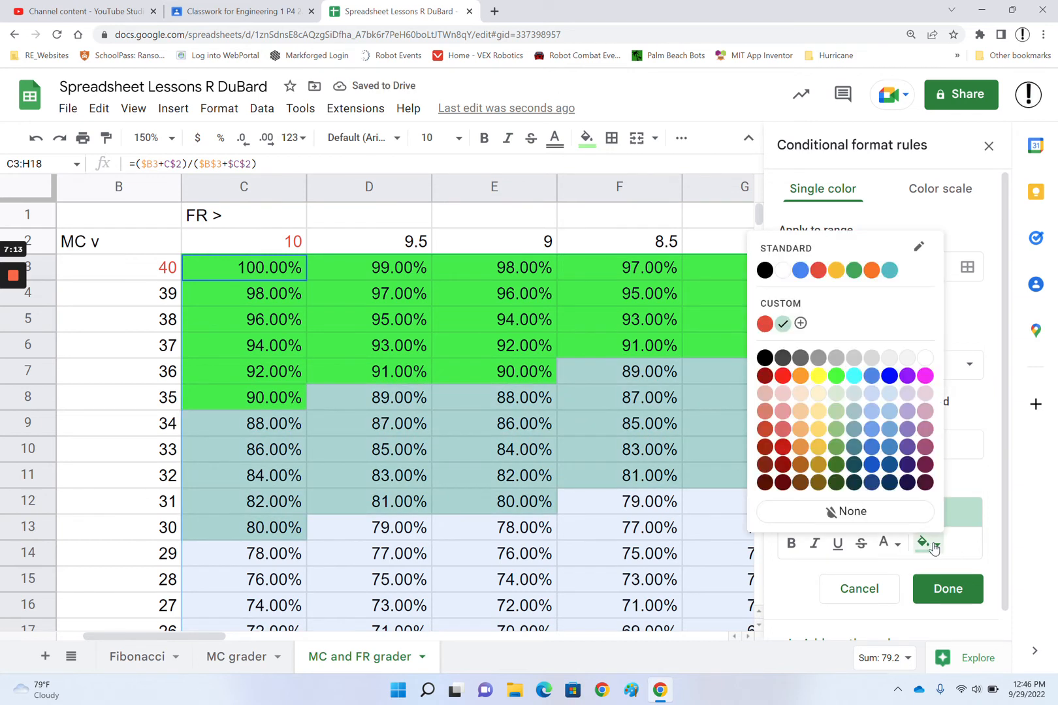
pyautogui.click(816, 379)
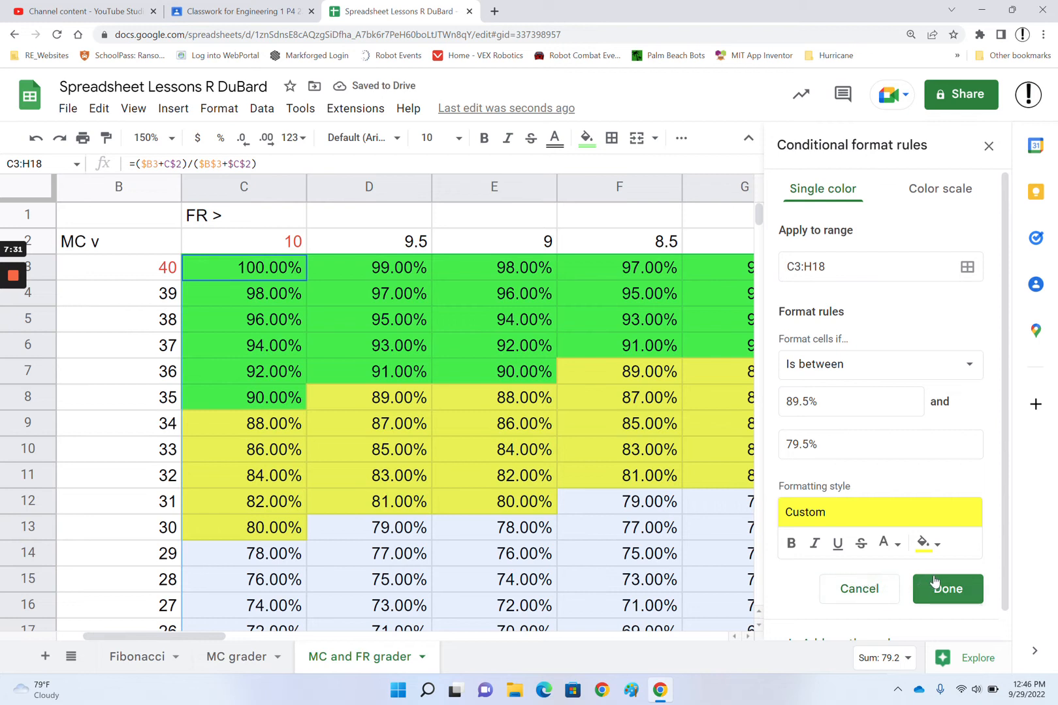
pyautogui.scroll(-1, 946, 588)
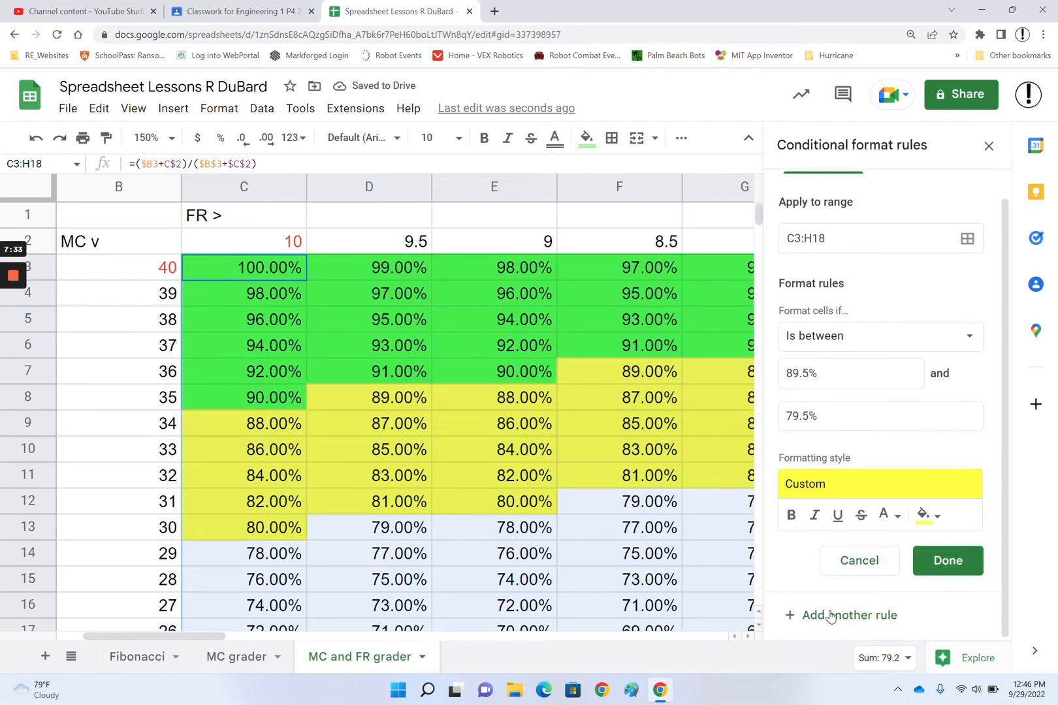
pyautogui.scroll(1, 831, 617)
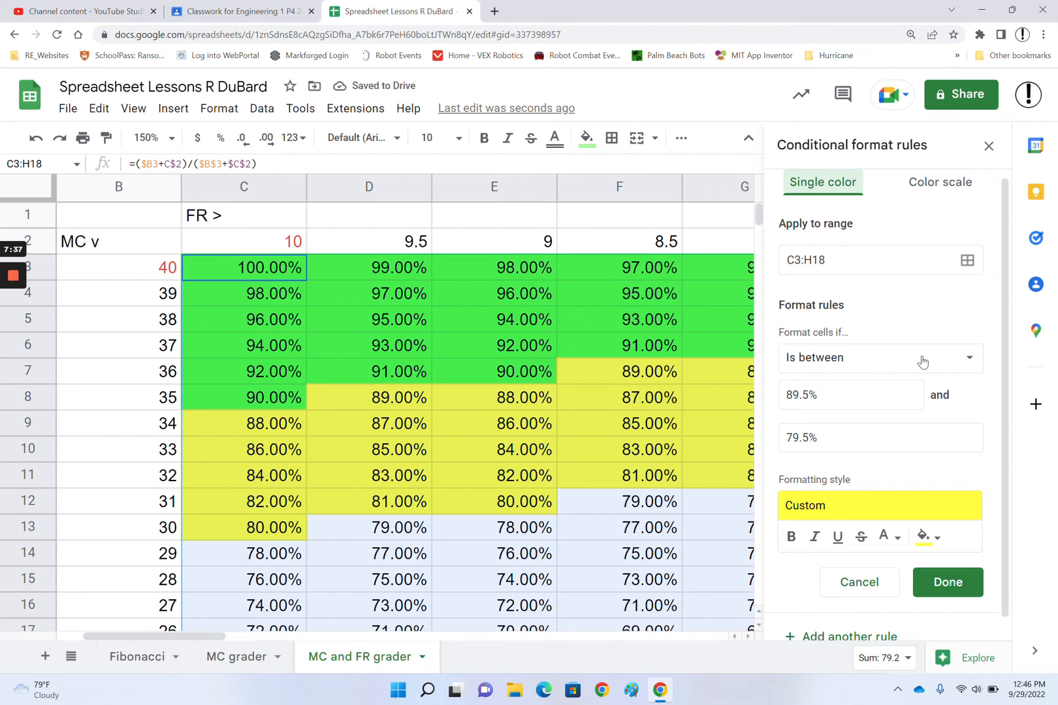
# - Set the added rule's condition to format cells with a value between 79.5% and 69.5%
pyautogui.click(964, 358)
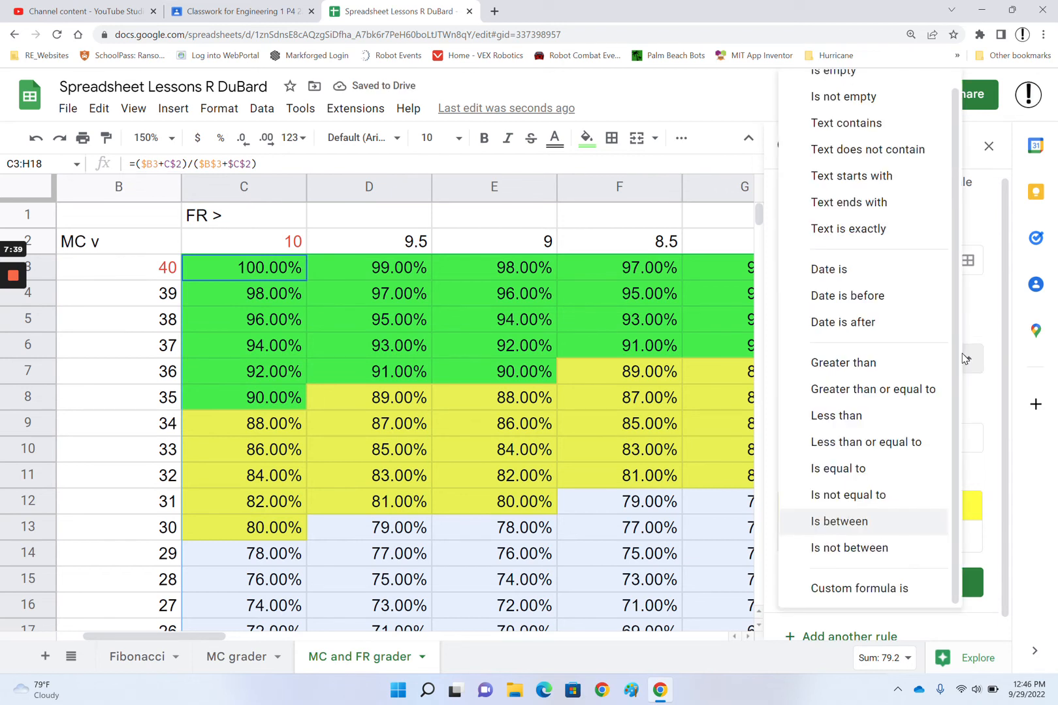
pyautogui.click(810, 521)
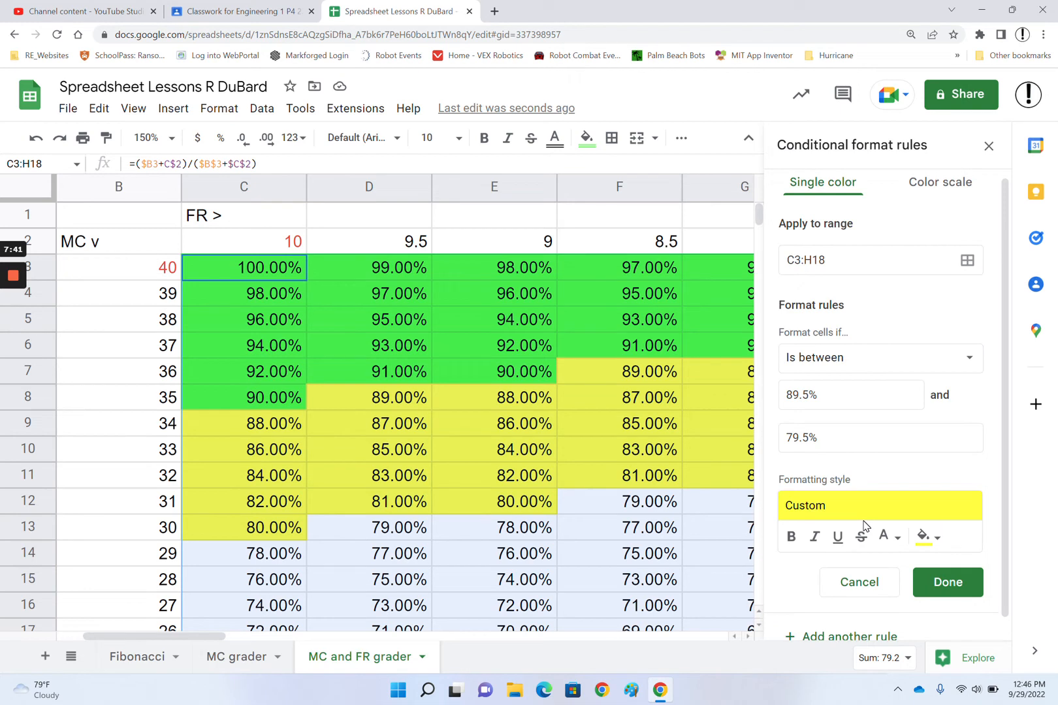
pyautogui.click(792, 394)
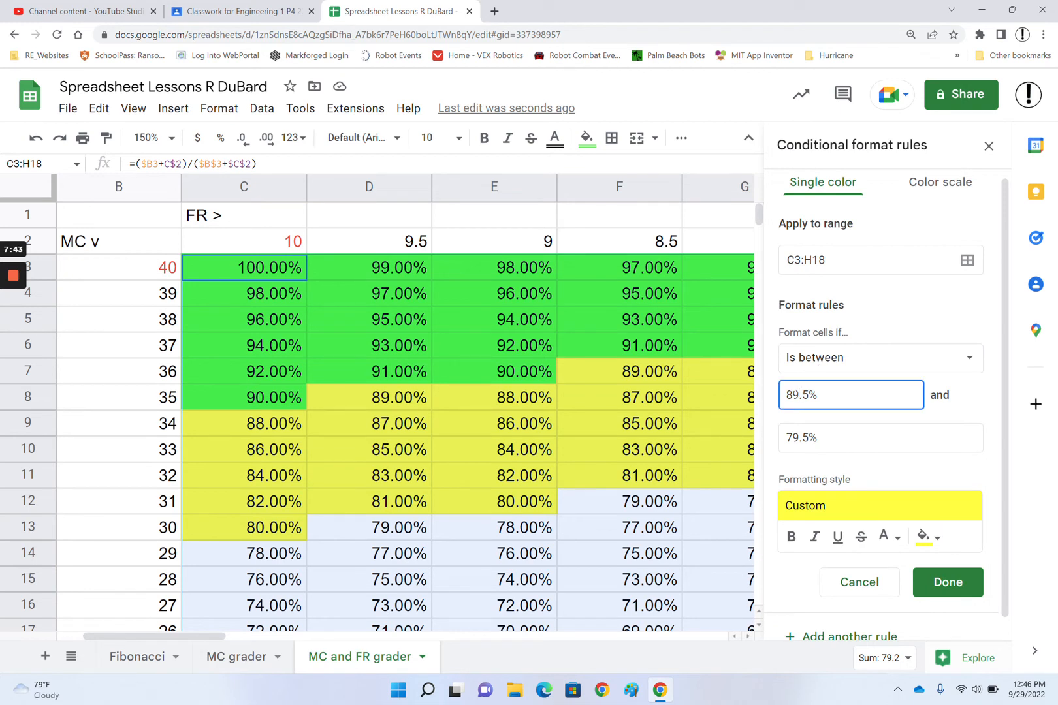
pyautogui.press('BackSpace')
pyautogui.write('7')
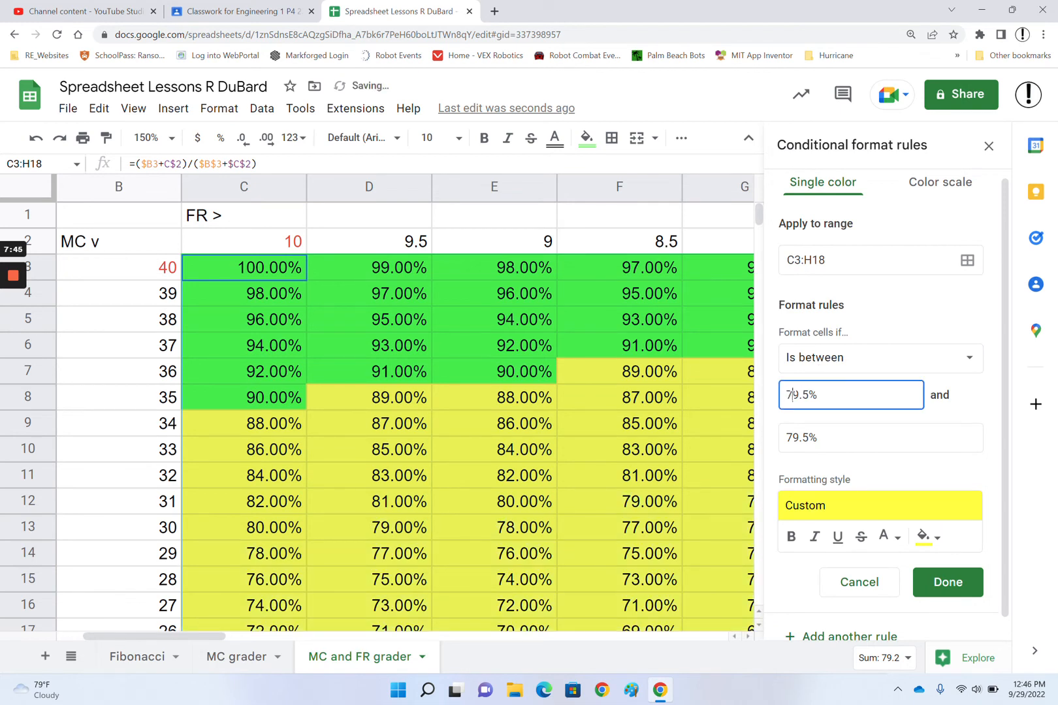
pyautogui.click(791, 438)
pyautogui.press('BackSpace')
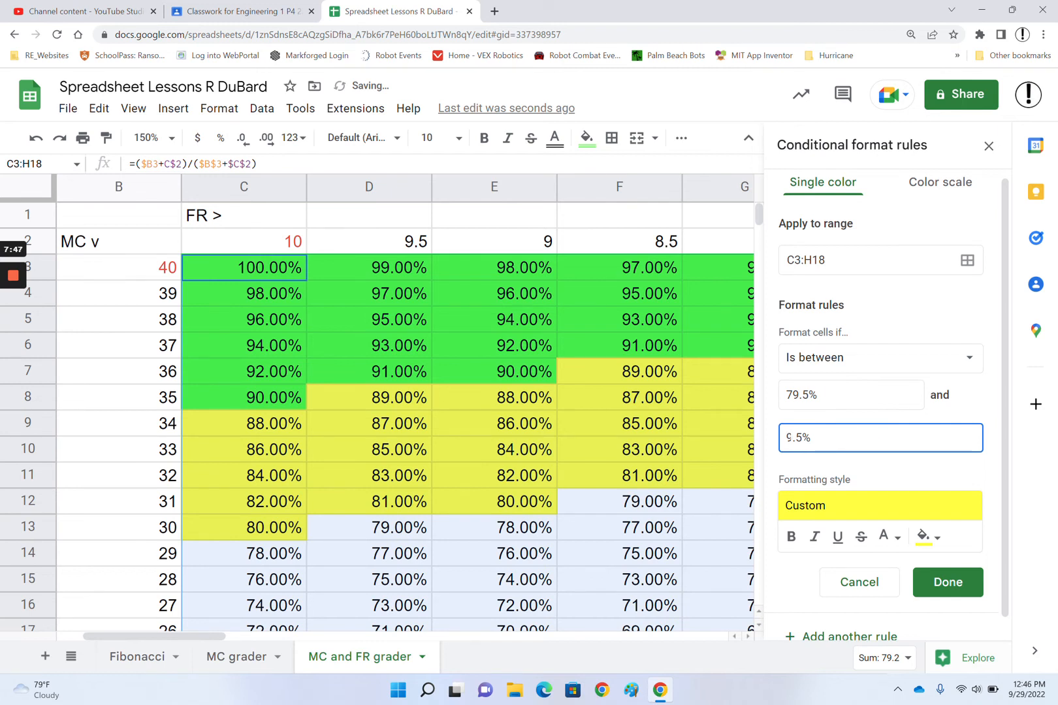
pyautogui.write('6')
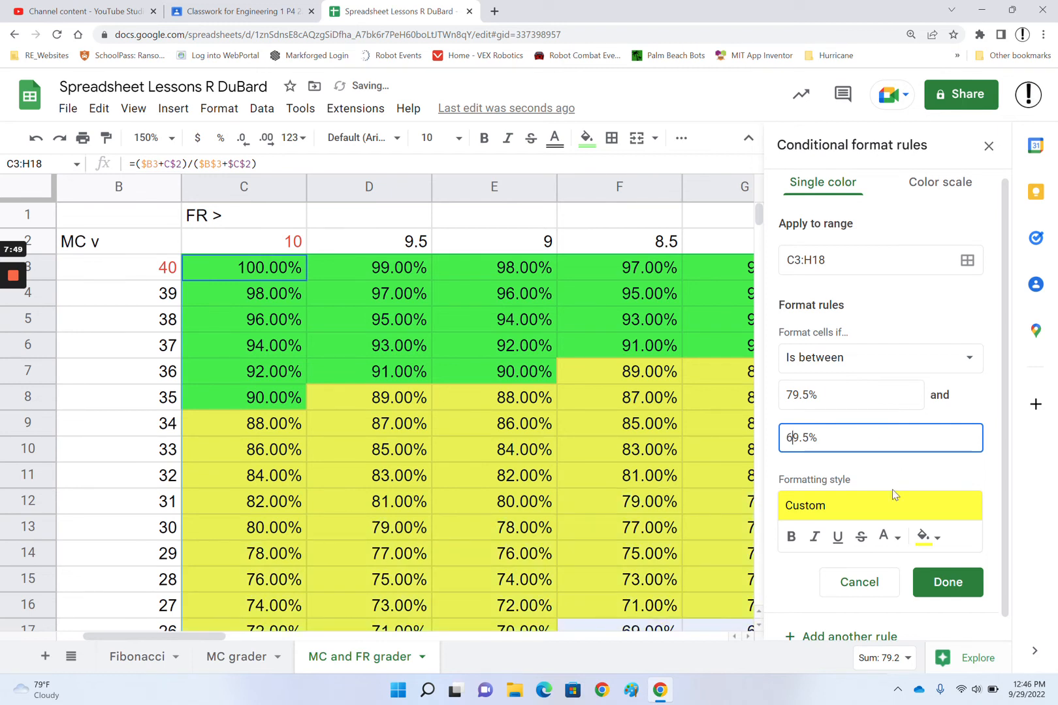
# - Give the 79.5% to 69.5% rule an orange fill and add another rule for the same range
pyautogui.click(936, 541)
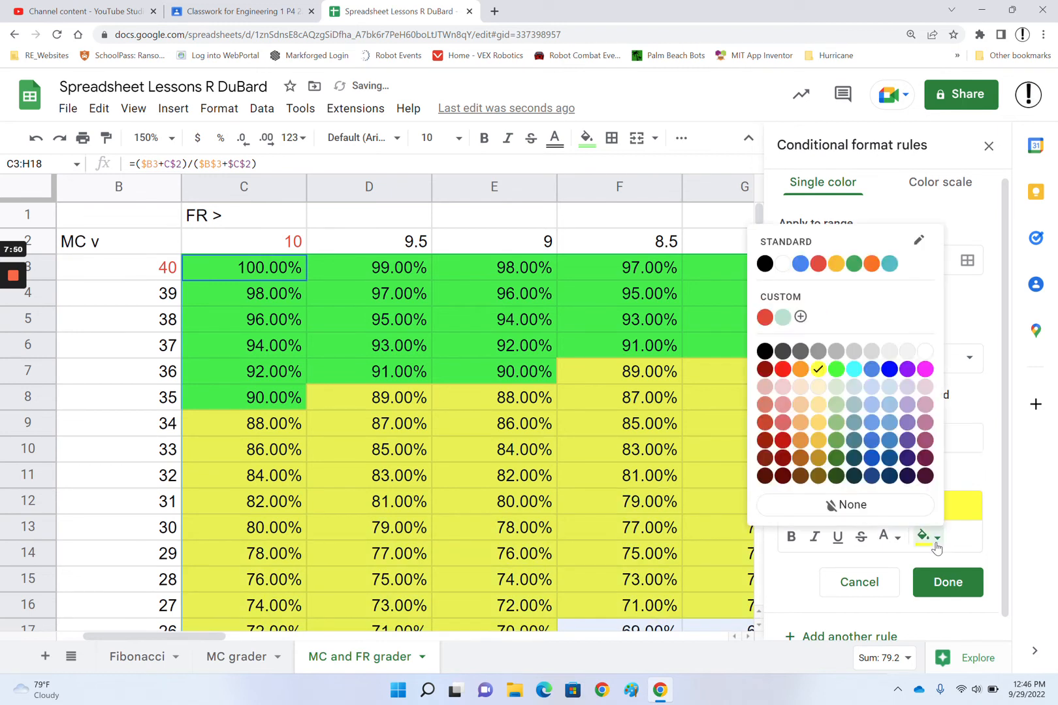
pyautogui.click(801, 369)
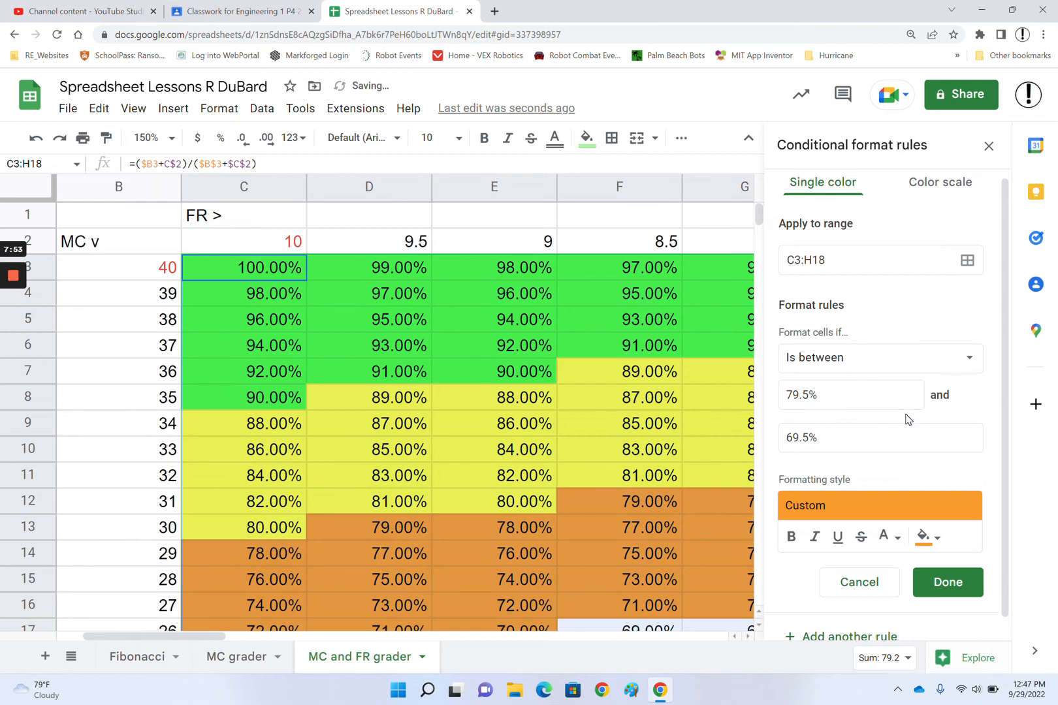
pyautogui.scroll(-1, 906, 418)
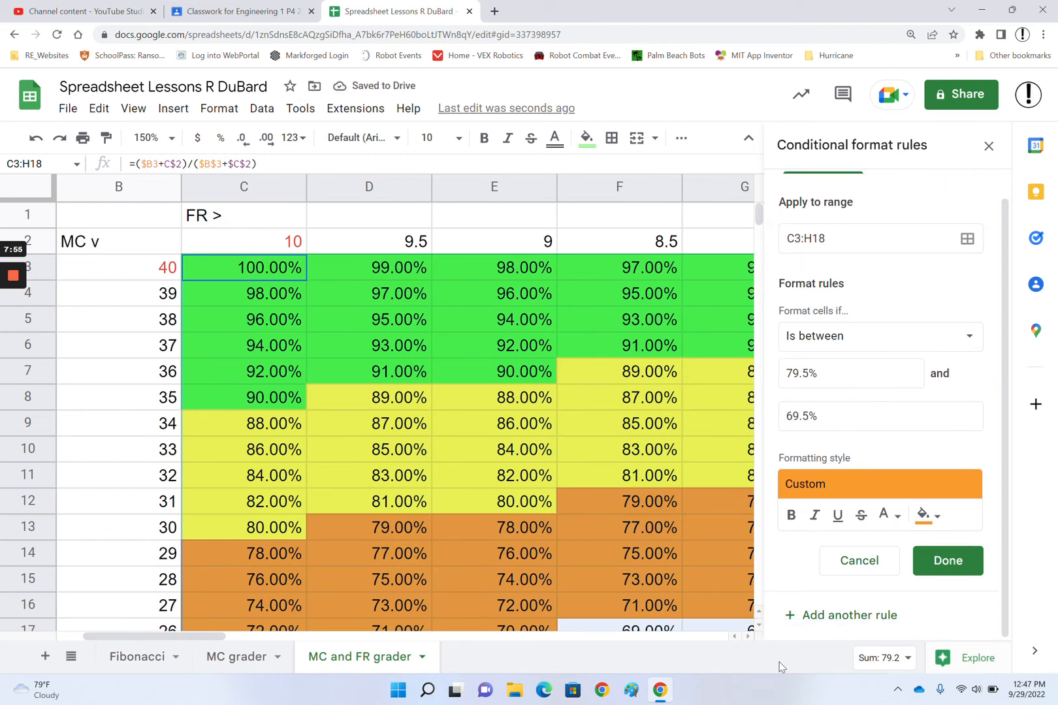
pyautogui.click(852, 615)
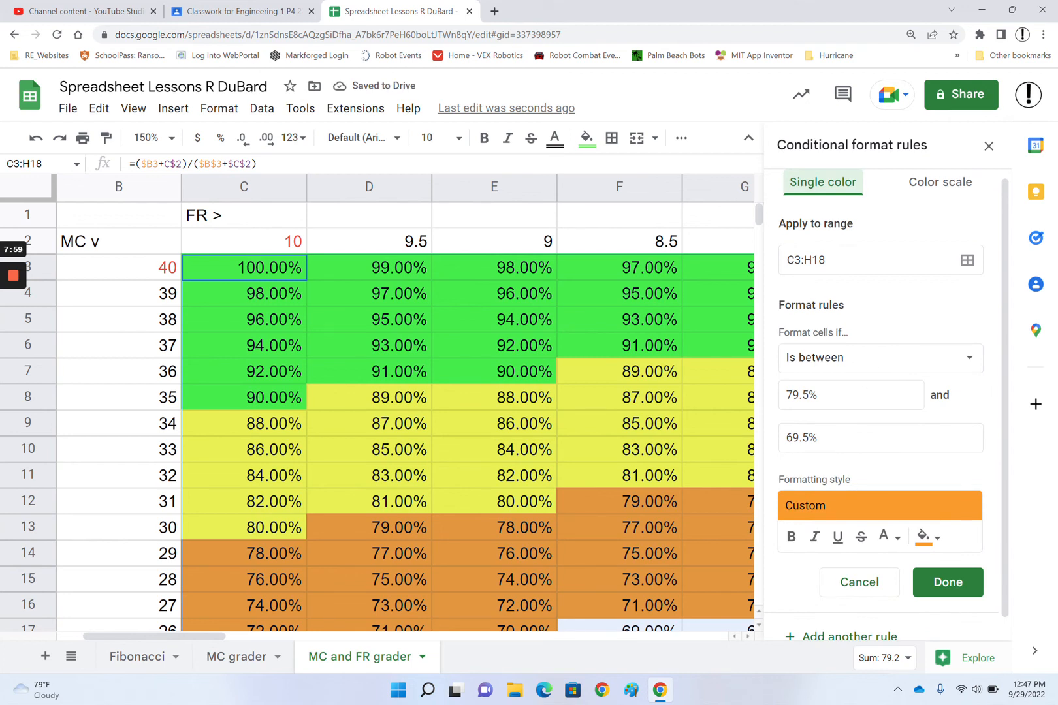
# - Set the latest rule's range of values to between 69.5% and 59.5%
pyautogui.click(793, 395)
pyautogui.press('BackSpace')
pyautogui.write('6')
pyautogui.click(792, 437)
pyautogui.press('BackSpace')
pyautogui.write('5')
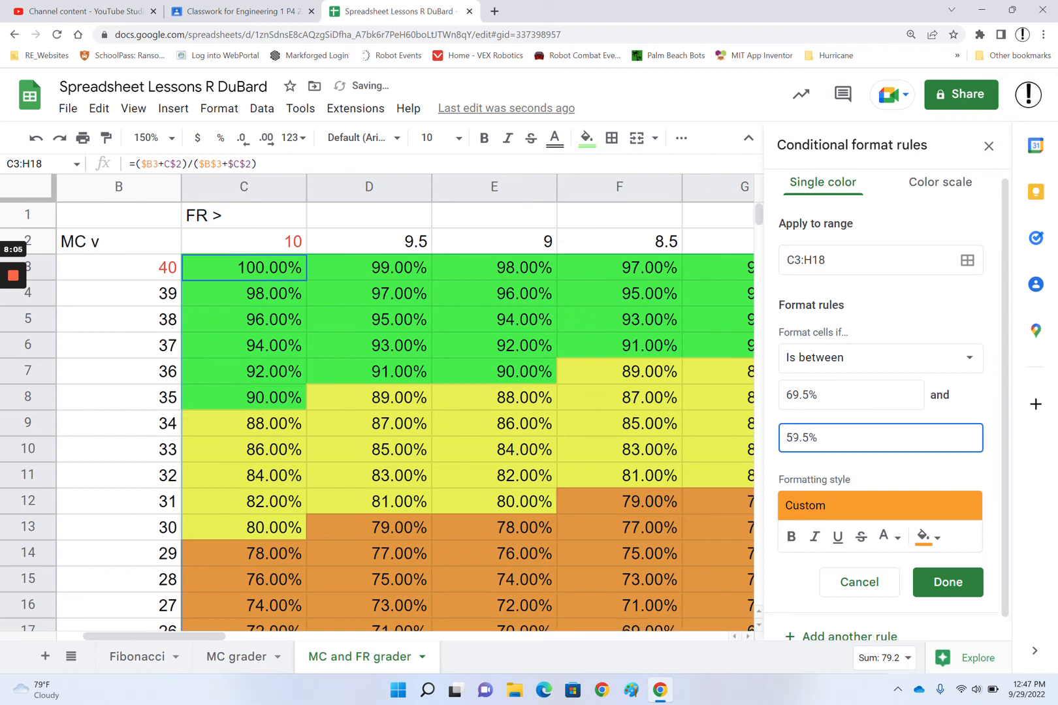
# - Set the text color of the 69.5% to 59.5% rule to red
pyautogui.click(928, 538)
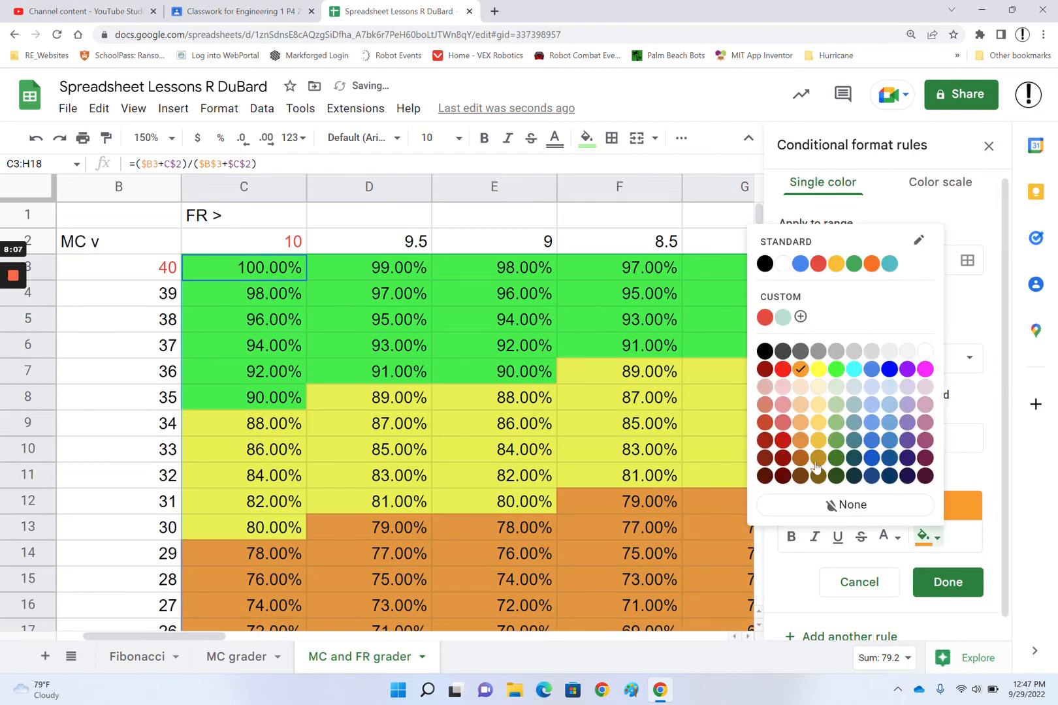
pyautogui.click(889, 537)
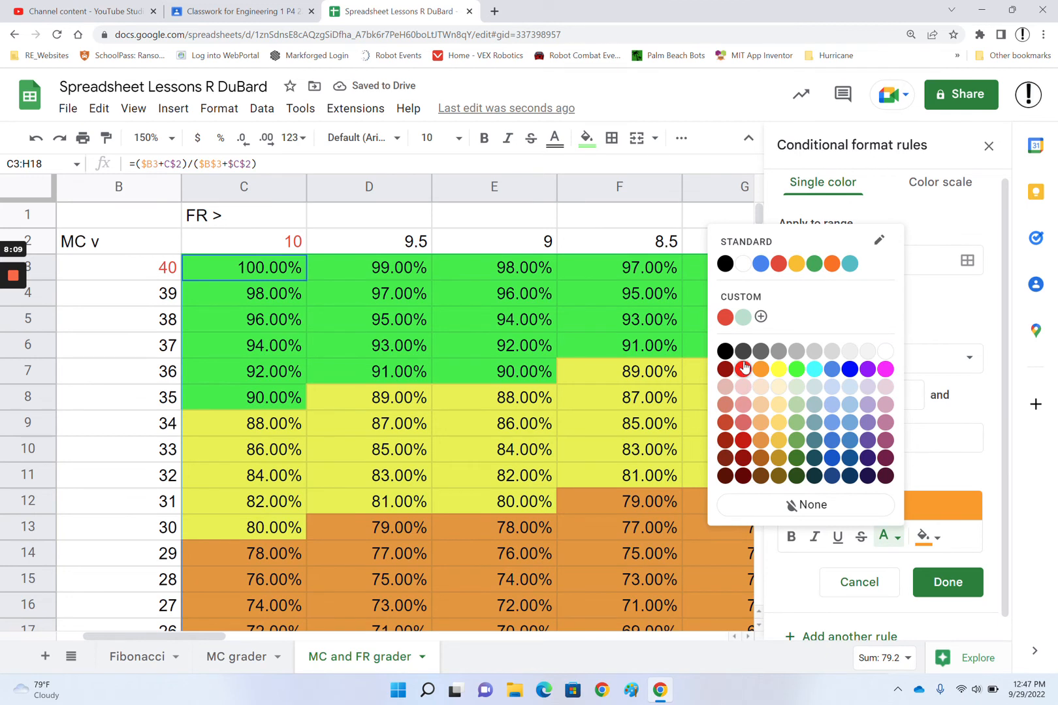
pyautogui.click(743, 369)
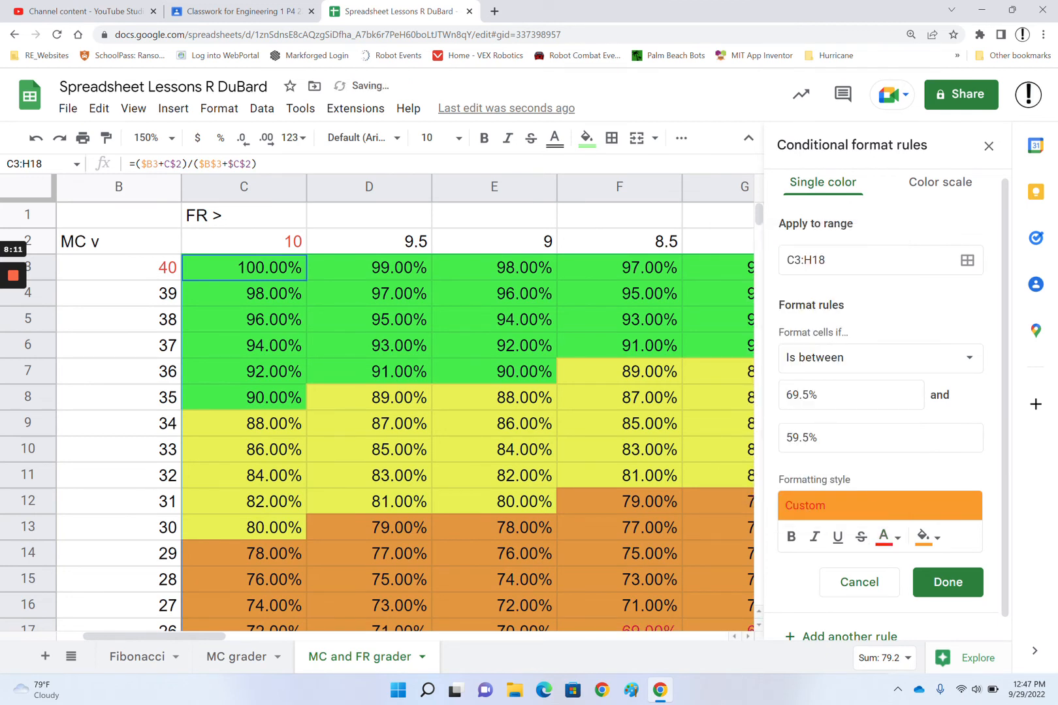
# - Give the 69.5% to 59.5% rule a red fill and reset its text color to none
pyautogui.click(932, 537)
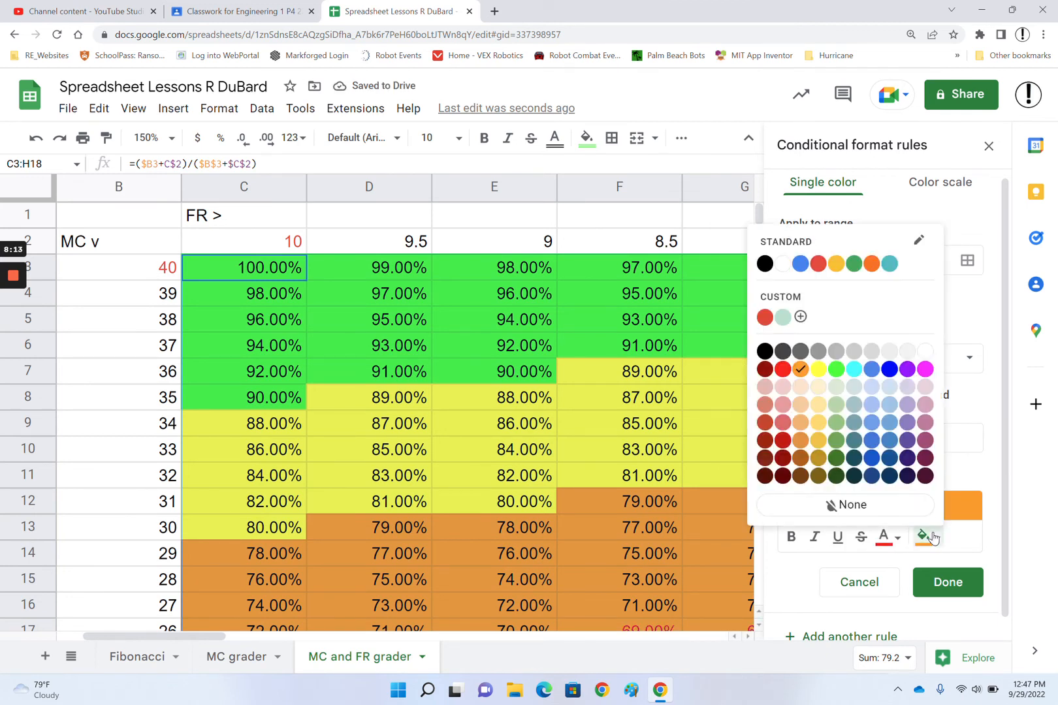
pyautogui.click(784, 370)
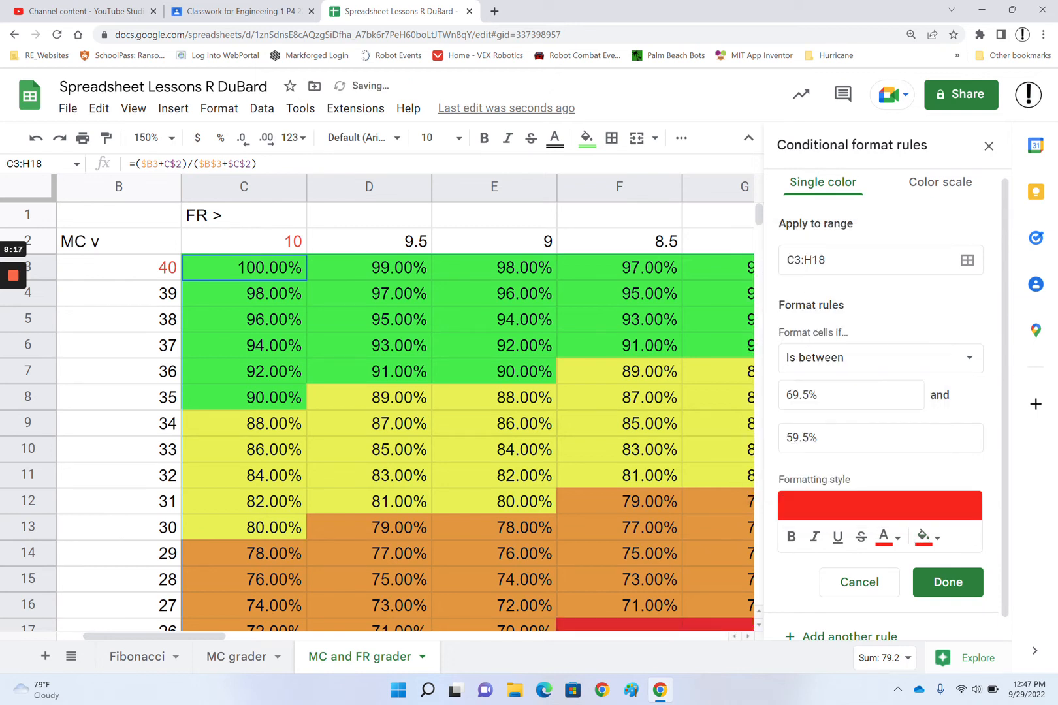
pyautogui.click(898, 537)
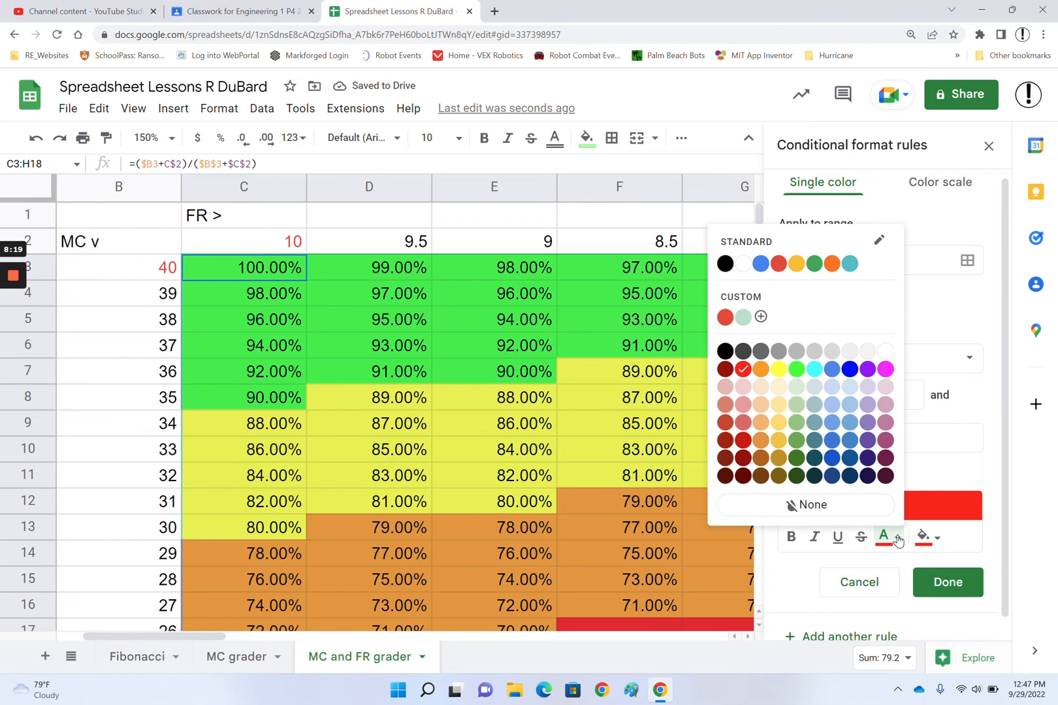
pyautogui.click(899, 538)
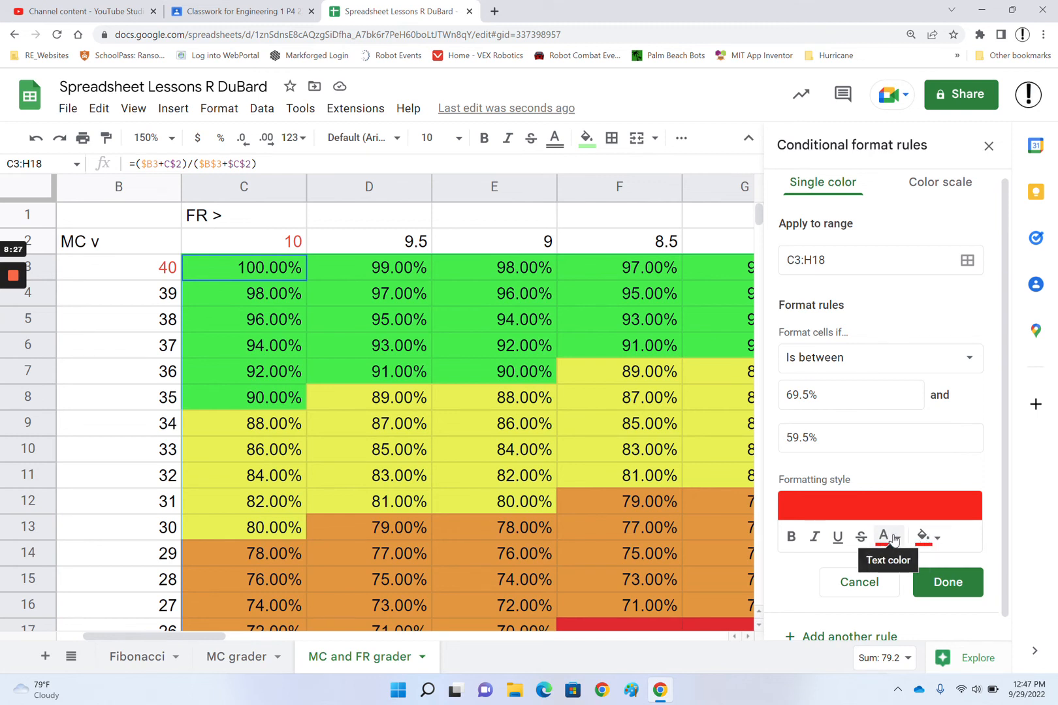
pyautogui.click(895, 540)
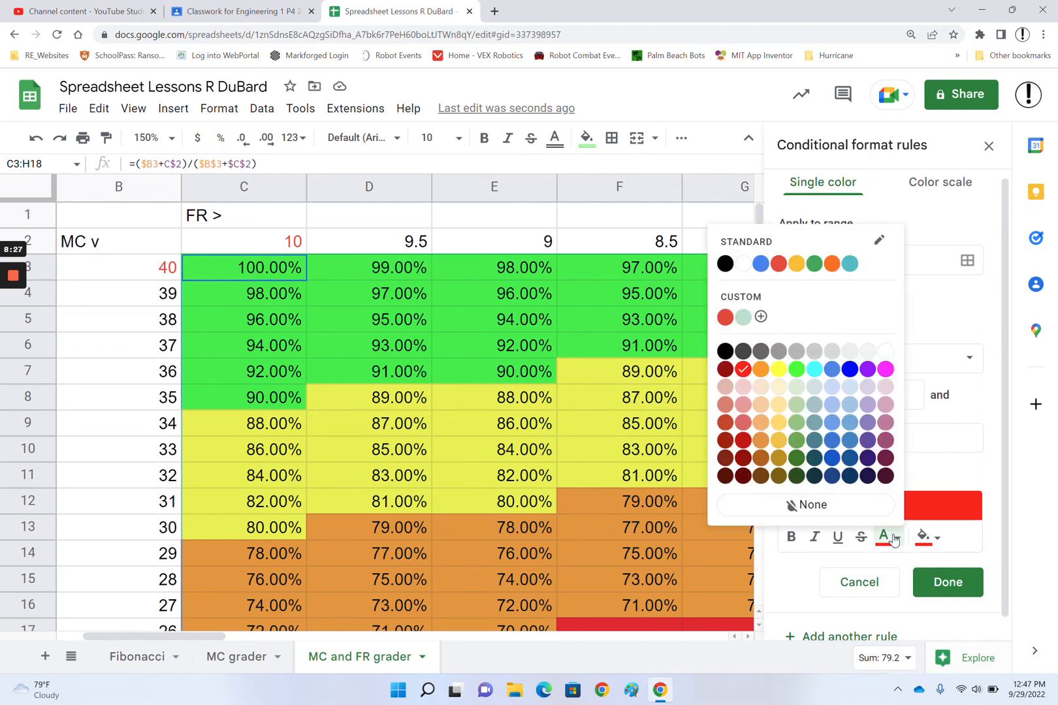
pyautogui.click(802, 506)
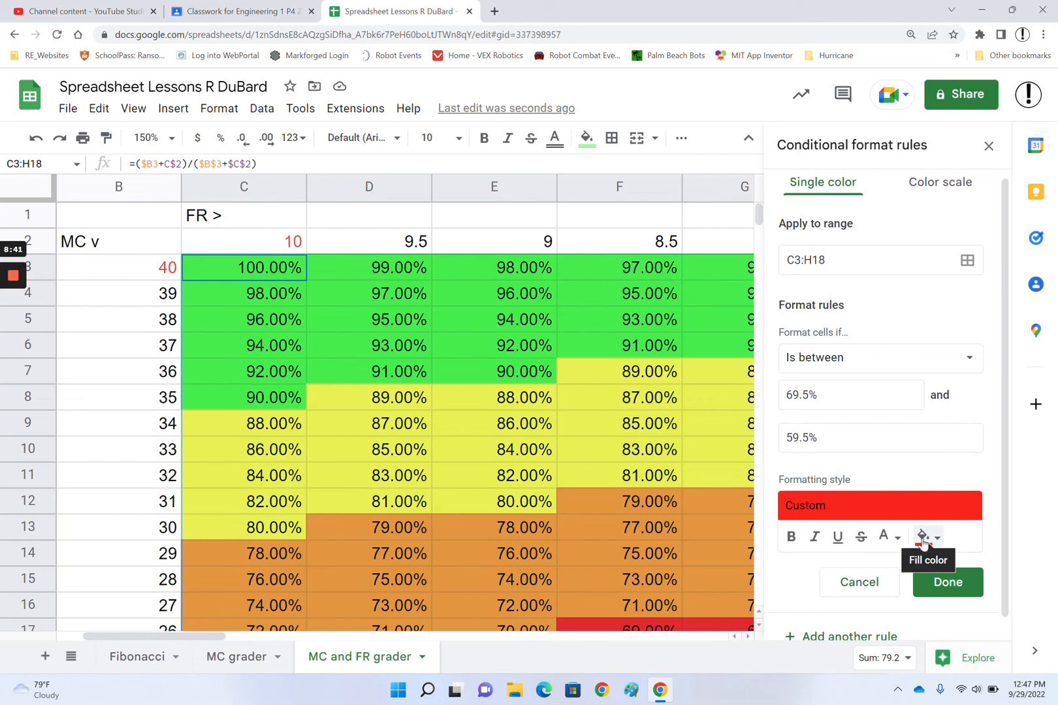
# - Save the 69.5% to 59.5% rule, close the conditional format rules and review the colored grade grid
pyautogui.click(963, 582)
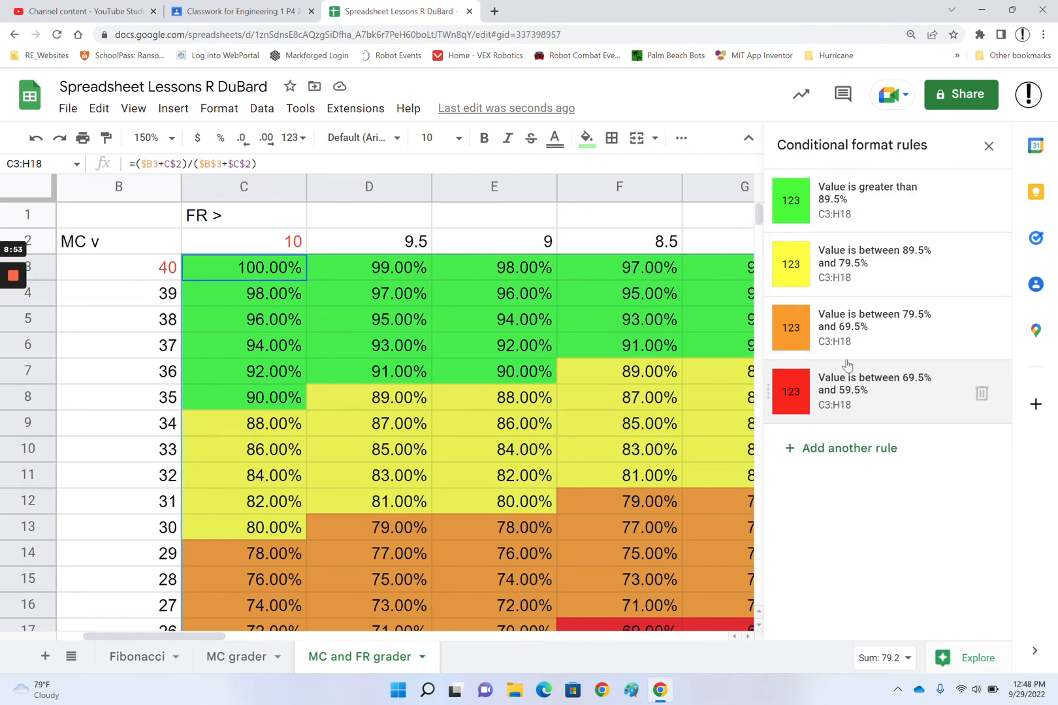
pyautogui.click(989, 146)
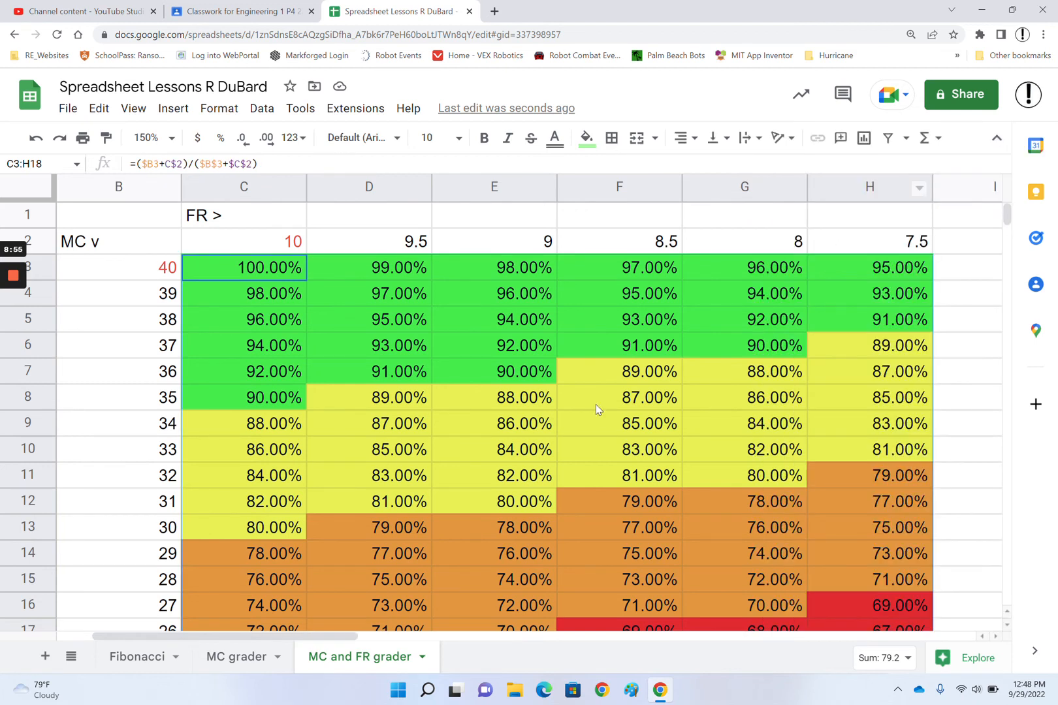
pyautogui.scroll(-5, 603, 419)
pyautogui.scroll(5, 603, 418)
pyautogui.scroll(-5, 603, 419)
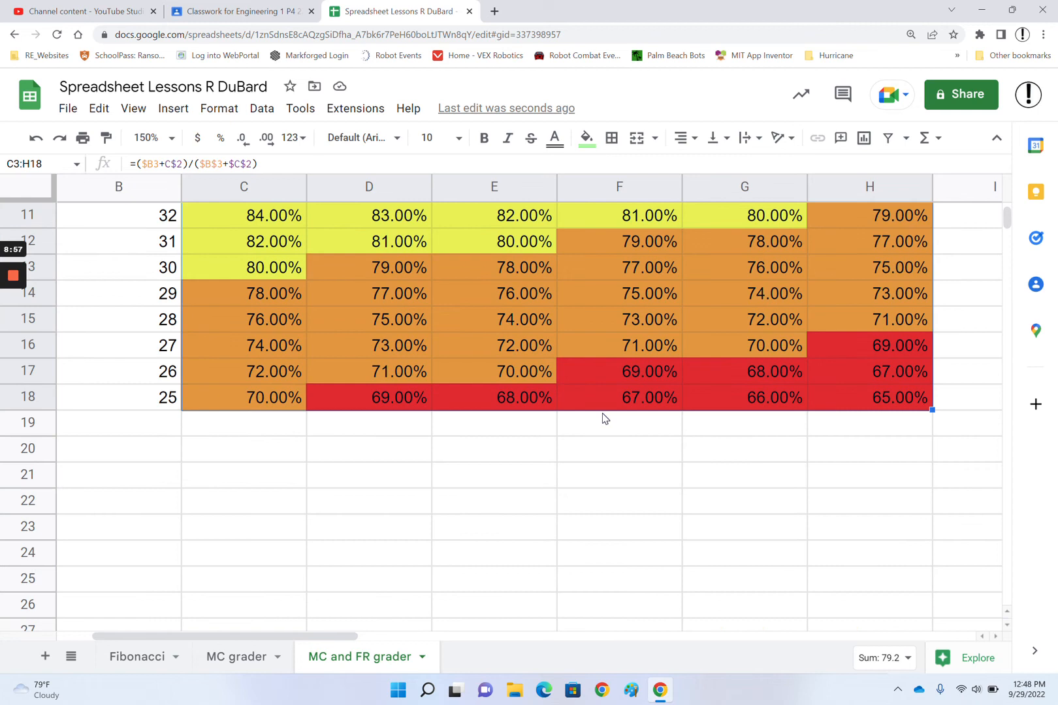
pyautogui.scroll(5, 604, 418)
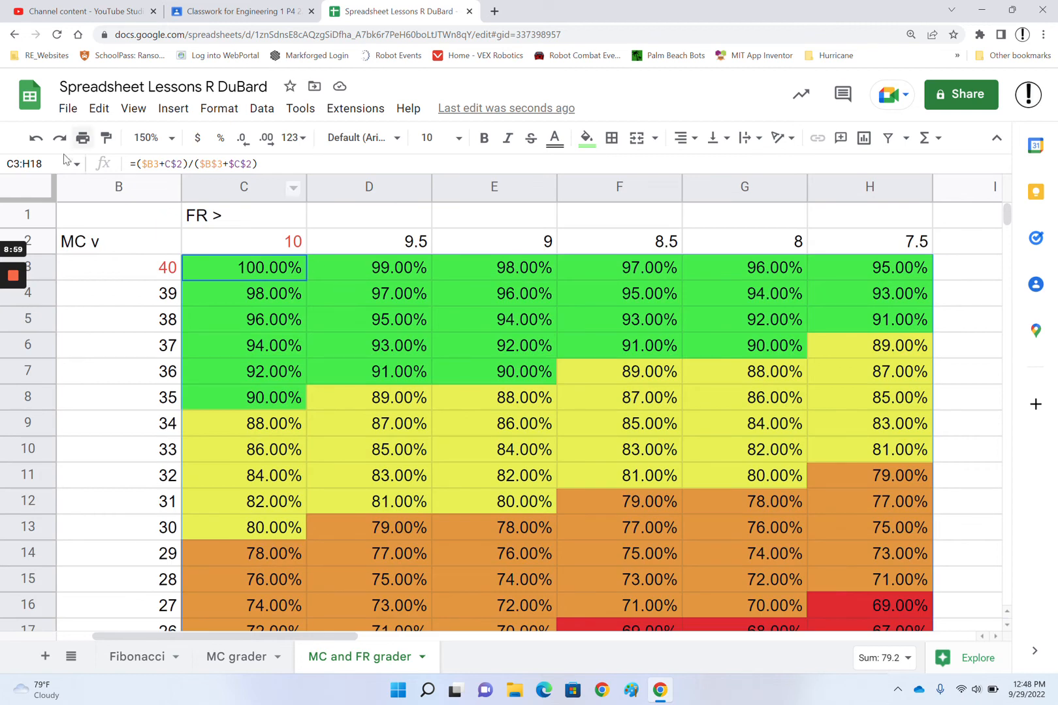
# - Set the maximum MC score in B3 to 10 and the maximum FR score in C2 to 5
pyautogui.click(167, 272)
pyautogui.press('BackSpace')
pyautogui.write('10')
pyautogui.click(255, 242)
pyautogui.write('5')
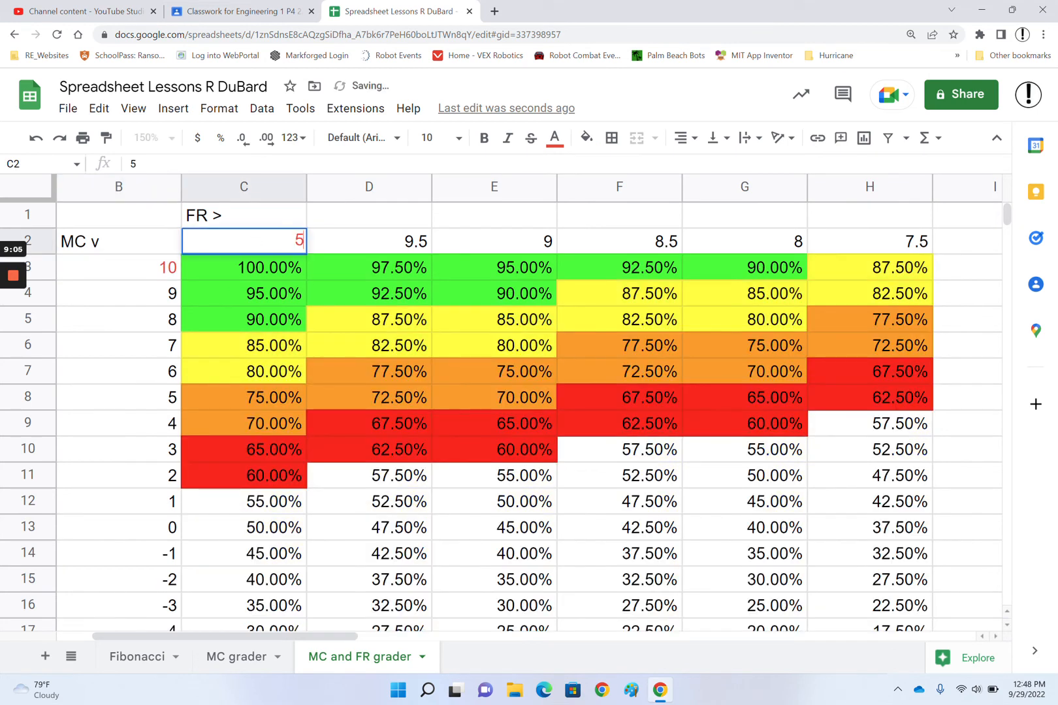
pyautogui.press('Return')
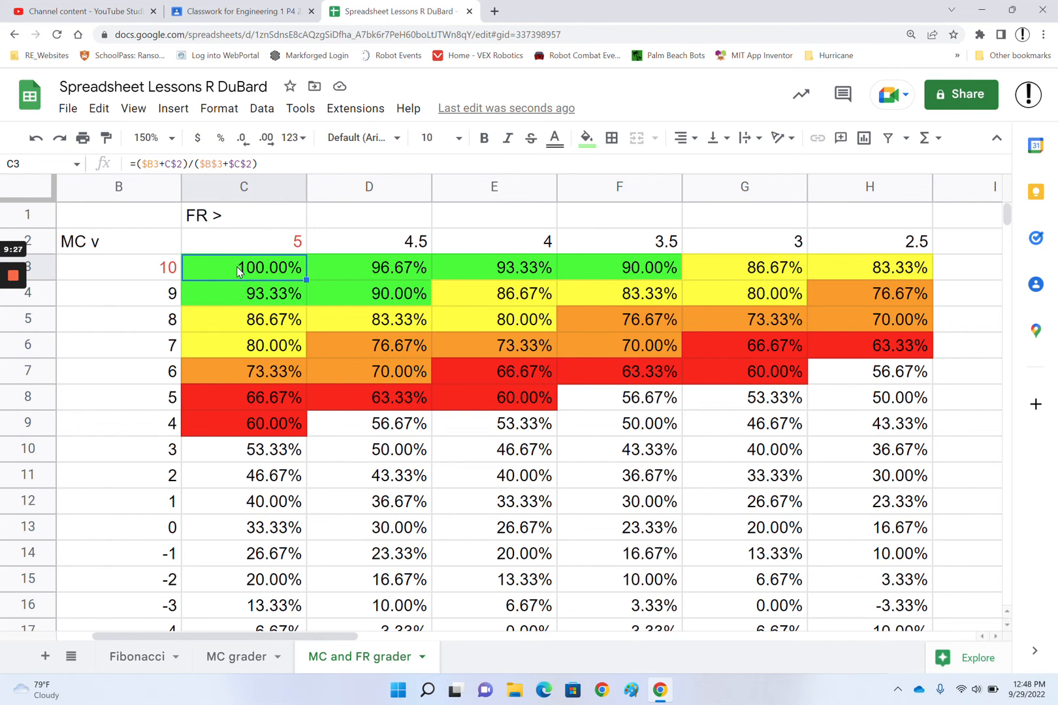
# - Reopen conditional formatting for the grade grid and change the fill of the greater than 89.5% rule to magenta
pyautogui.click(207, 109)
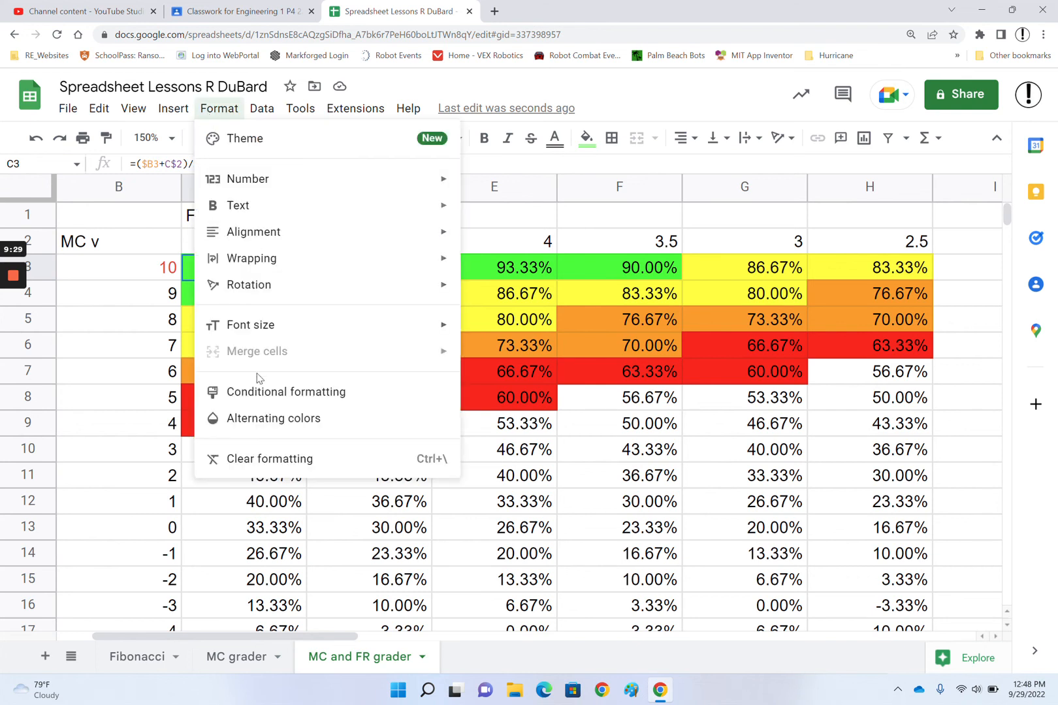
pyautogui.click(267, 392)
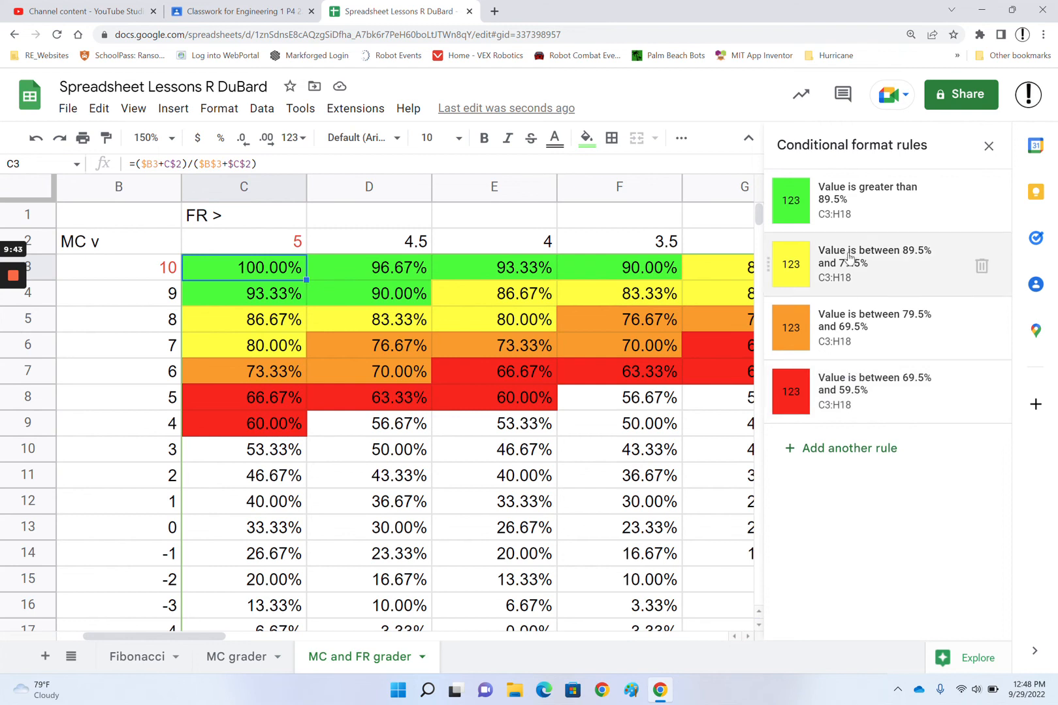
pyautogui.click(833, 199)
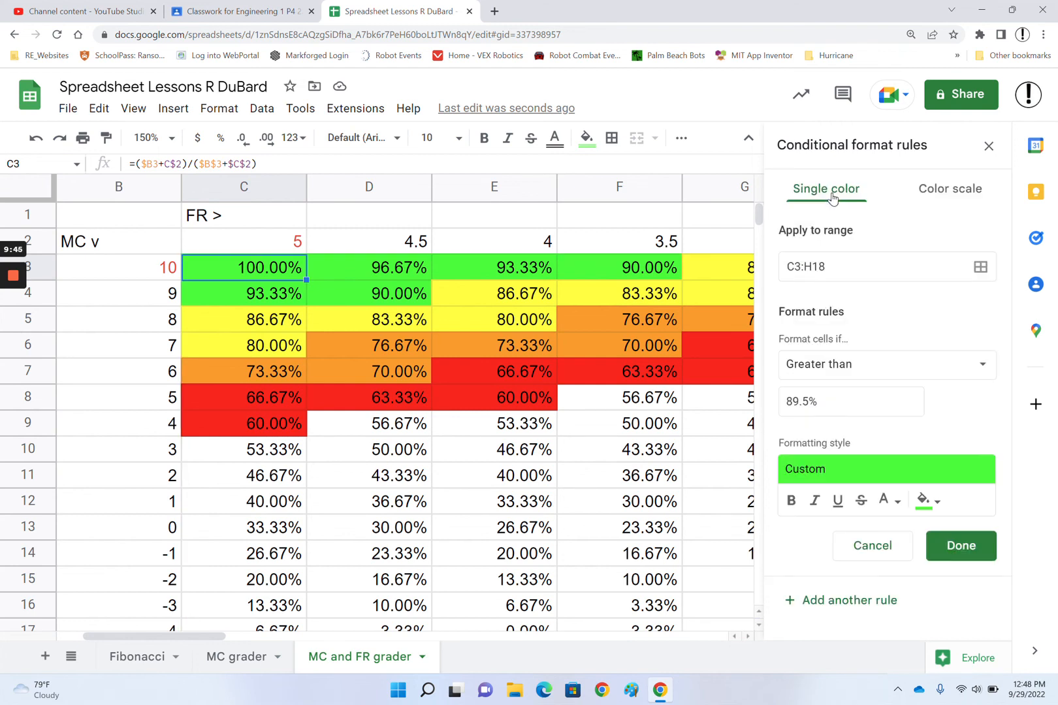
pyautogui.click(930, 502)
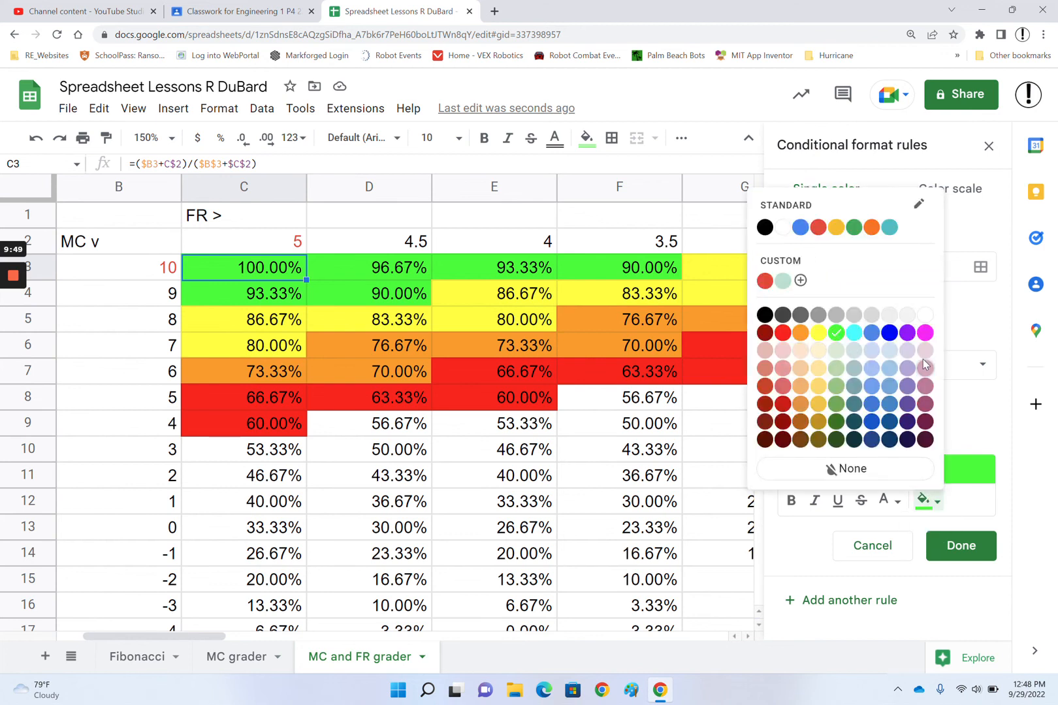
pyautogui.click(925, 333)
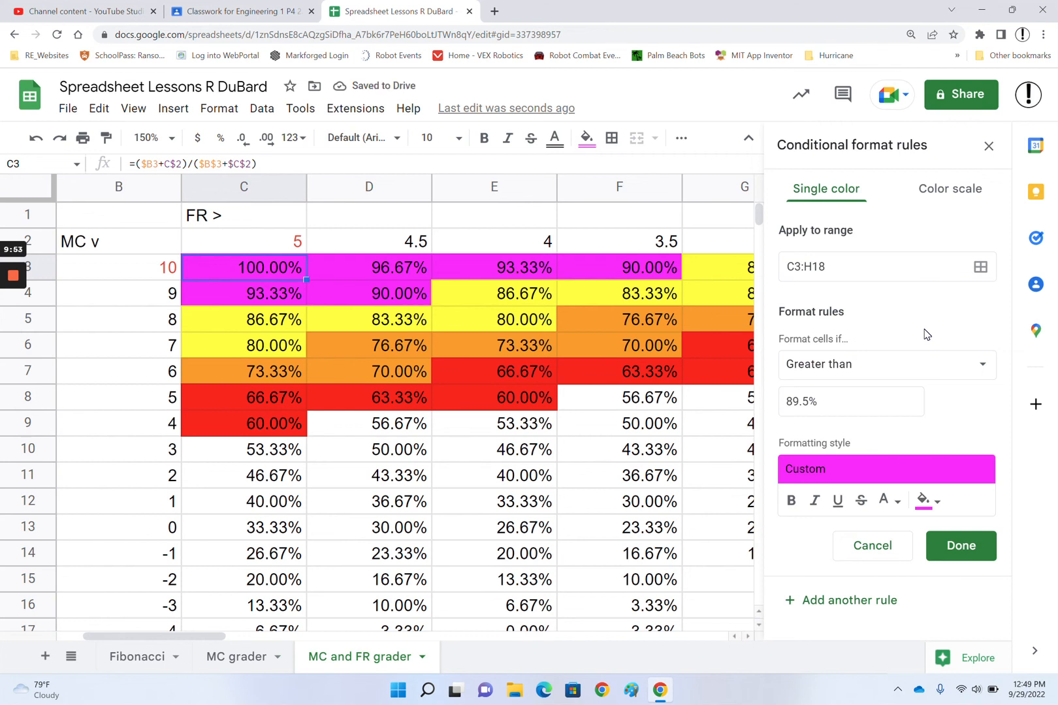
pyautogui.click(953, 552)
# - Change the fill of the 89.5% to 79.5% rule to green and save the rule
pyautogui.click(842, 269)
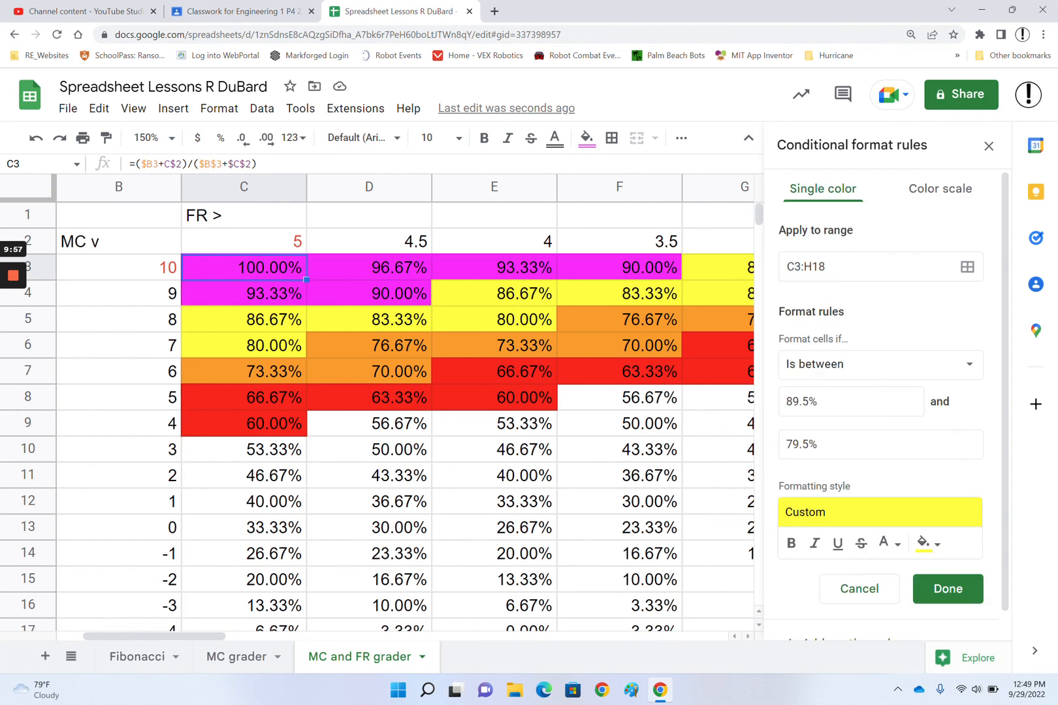
pyautogui.click(928, 544)
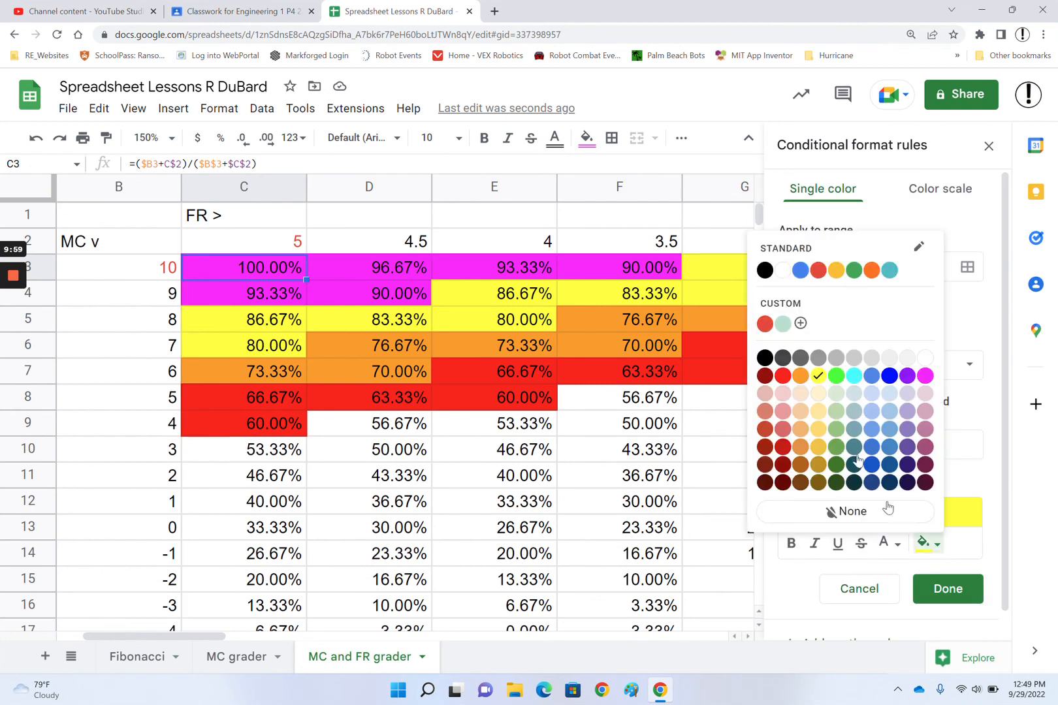
pyautogui.click(836, 377)
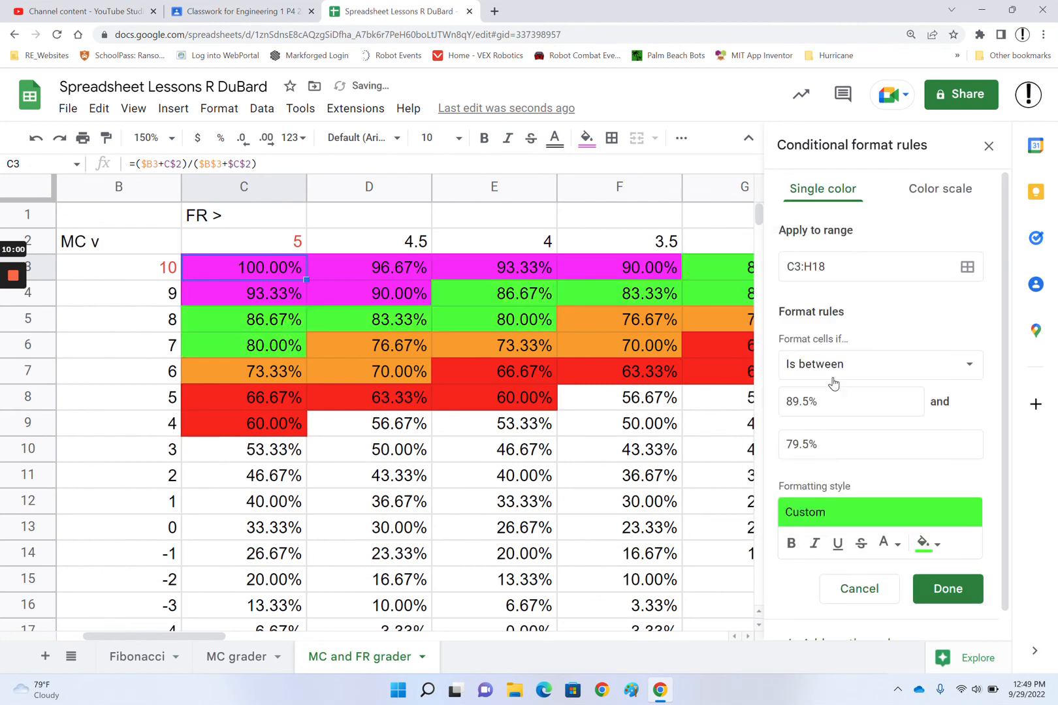
pyautogui.click(938, 596)
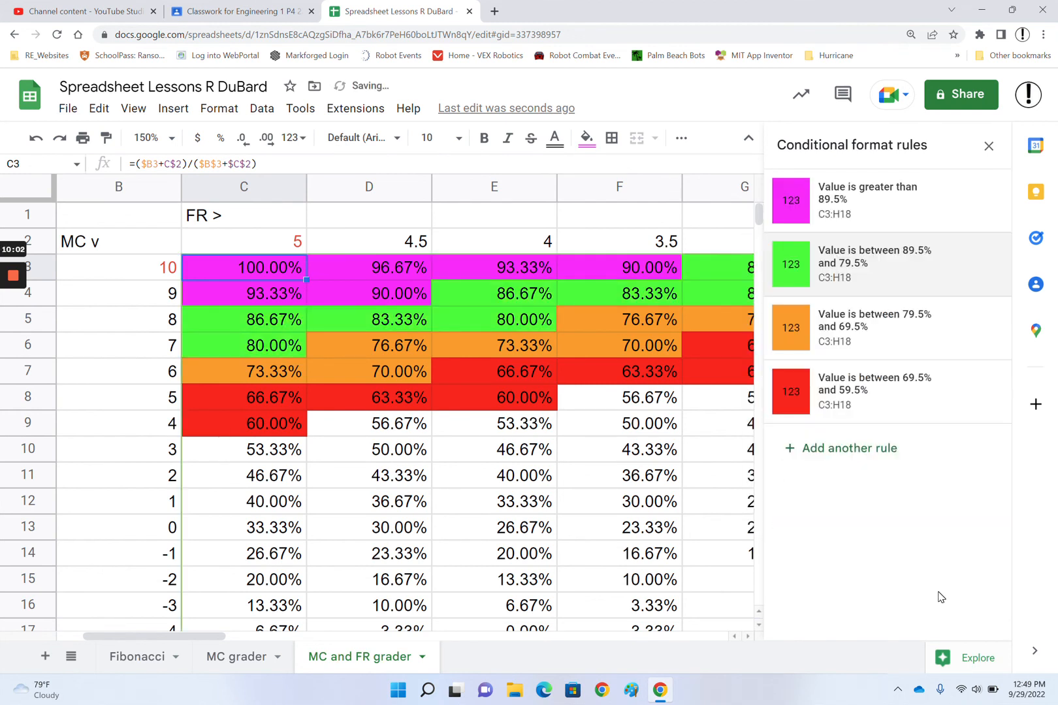
# - Change the fill of the 79.5% to 69.5% rule to yellow and save the rule
pyautogui.click(893, 327)
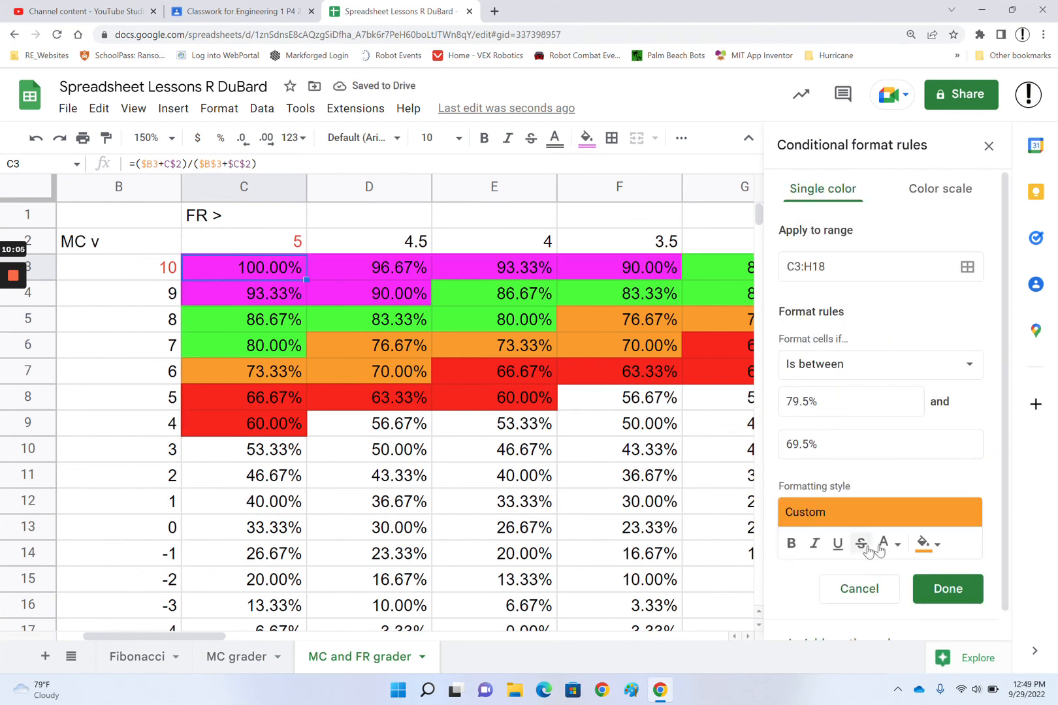
pyautogui.click(936, 549)
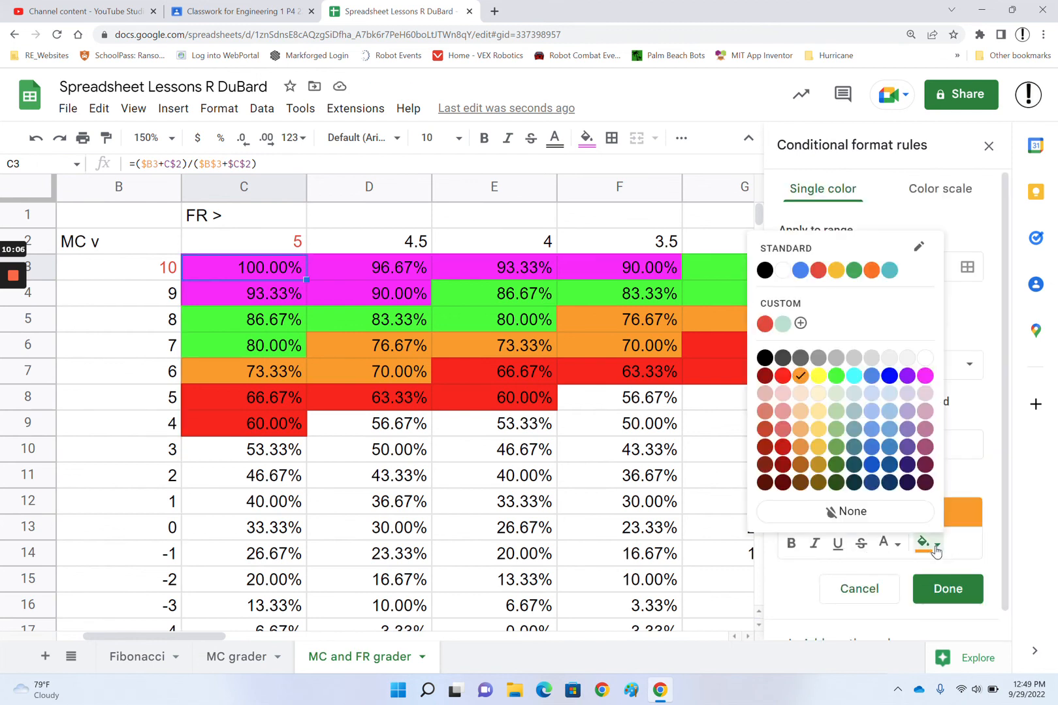
pyautogui.click(818, 376)
pyautogui.click(945, 590)
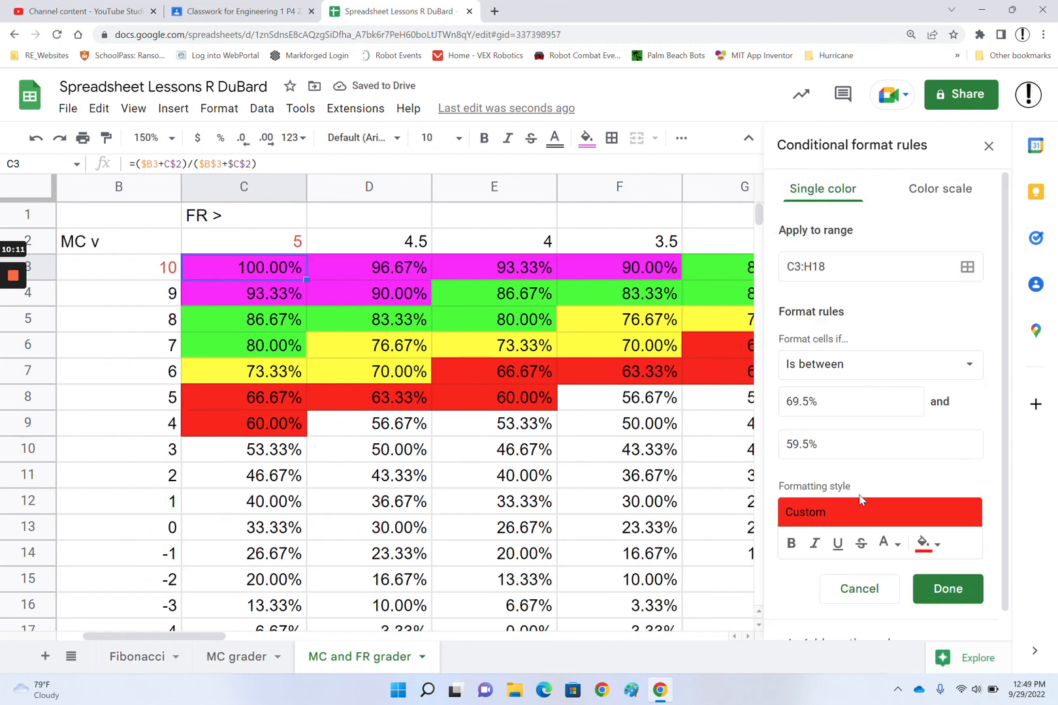
# - Change the fill of the 69.5% to 59.5% rule to orange and add another rule for C3:H18
pyautogui.click(940, 546)
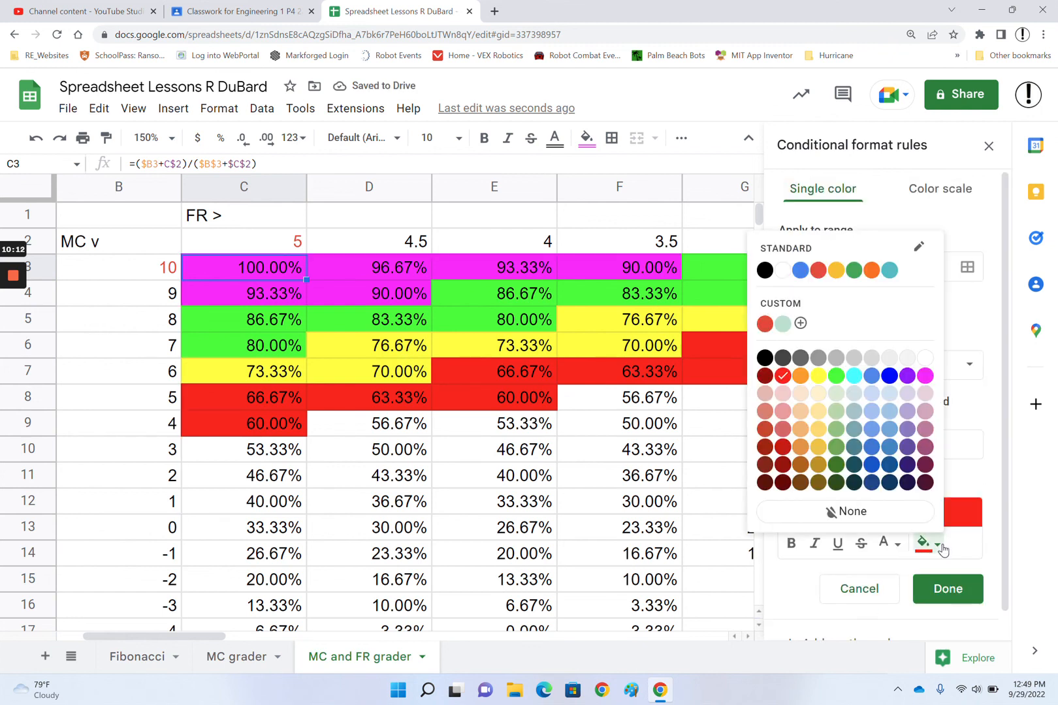
pyautogui.click(801, 375)
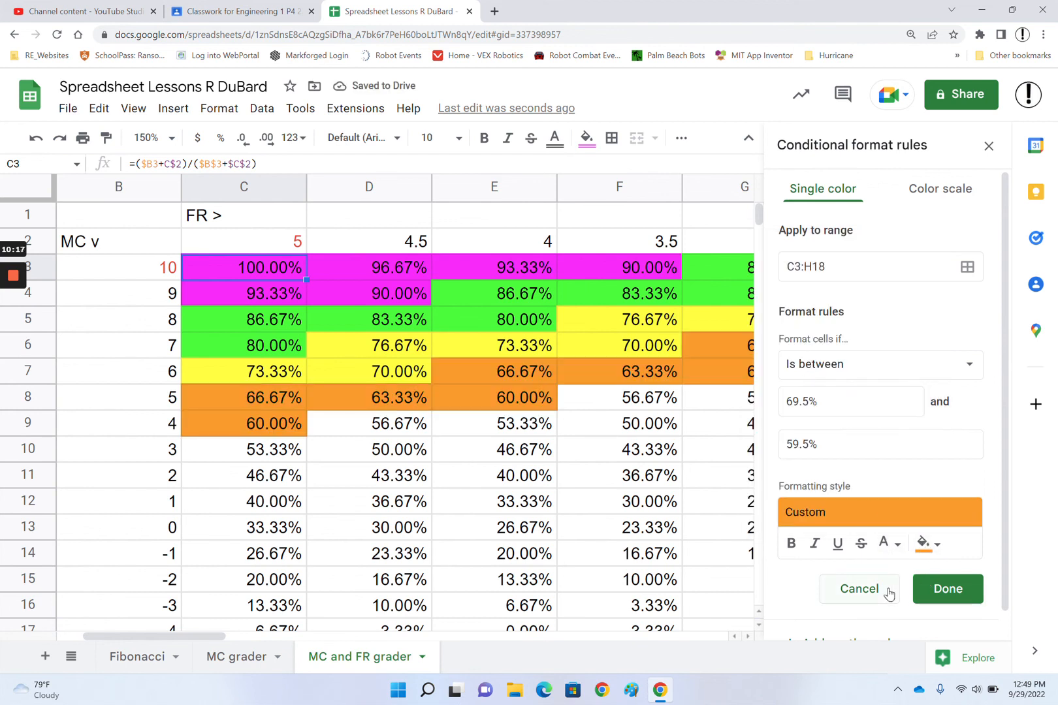
pyautogui.scroll(-1, 889, 592)
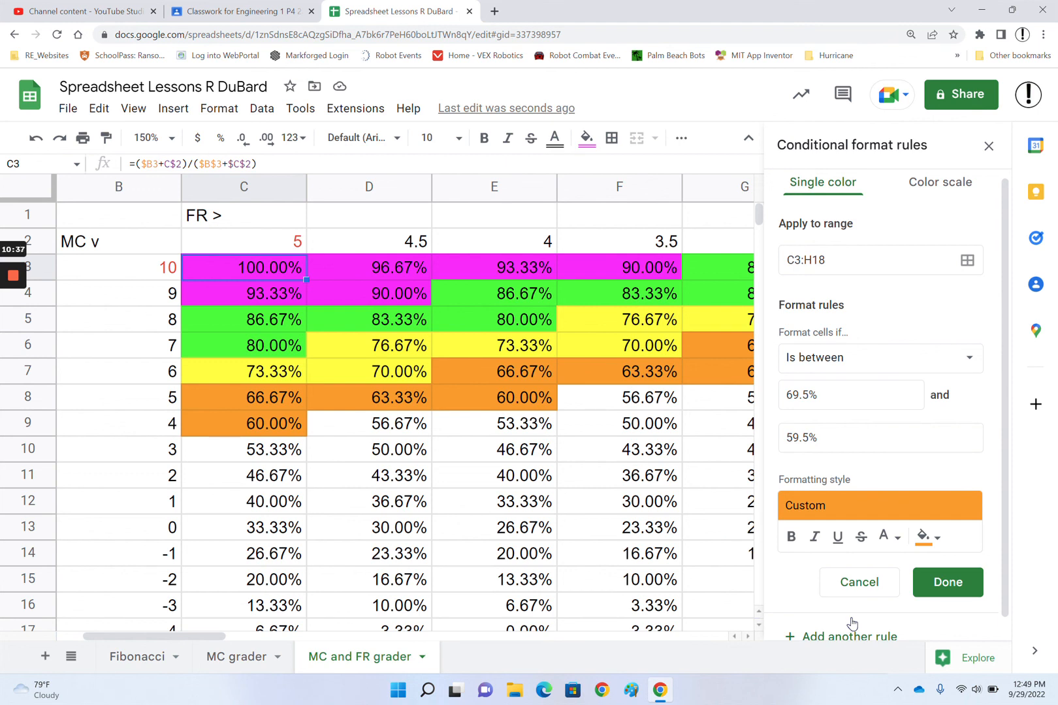
# - Set the new rule's condition to less than 59.5%
pyautogui.click(964, 360)
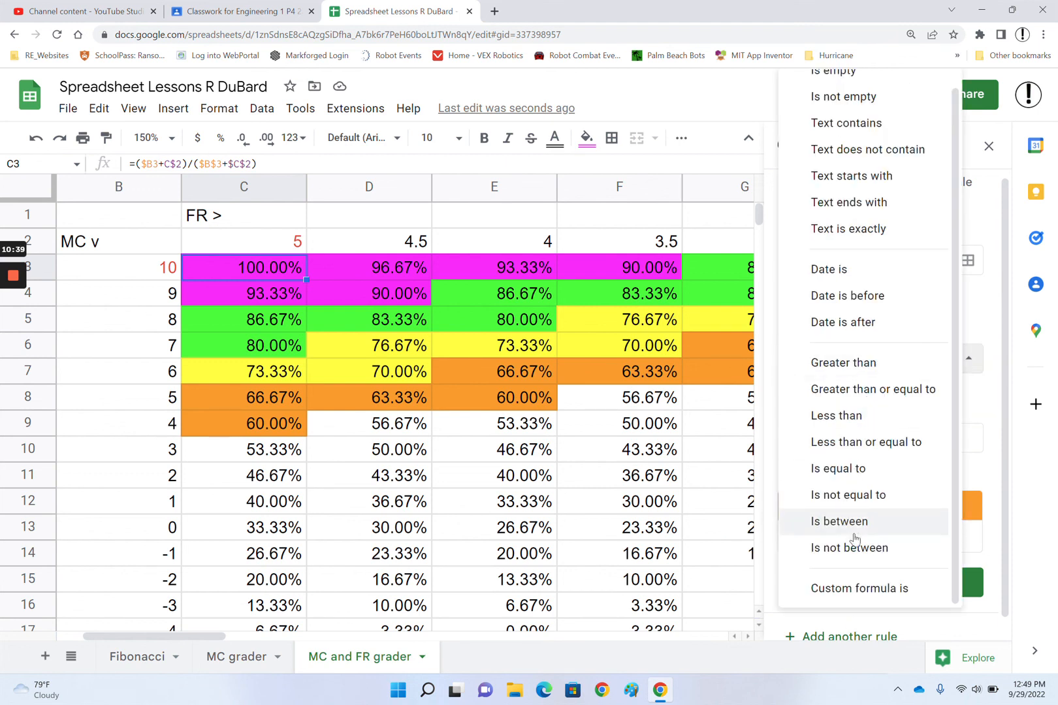
pyautogui.click(849, 421)
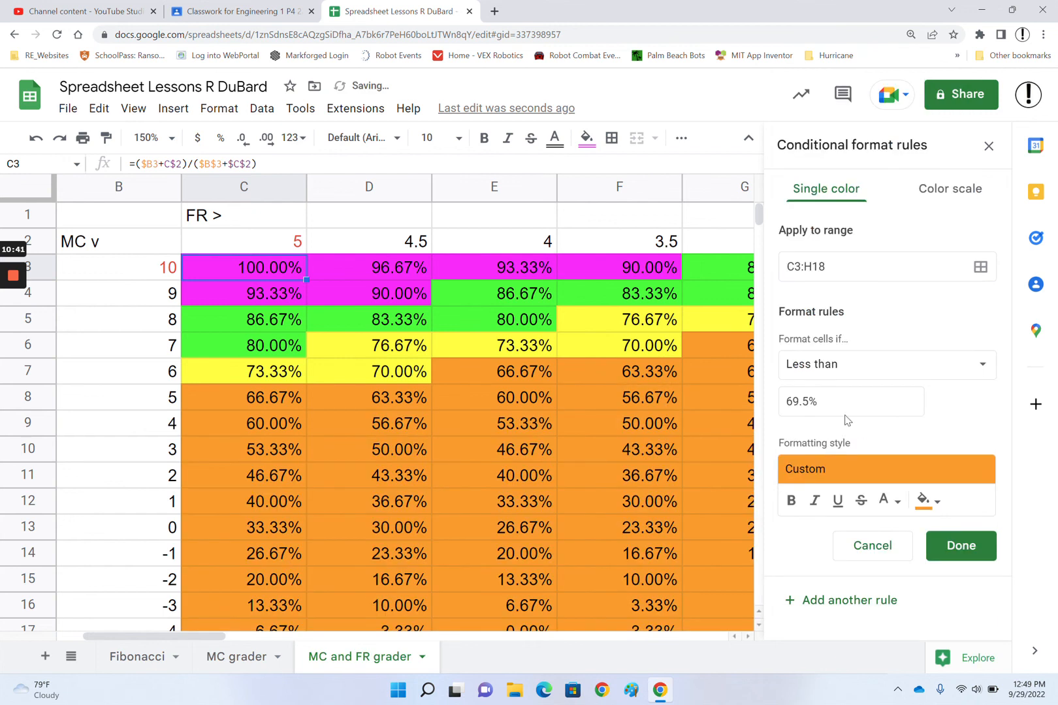
pyautogui.click(789, 401)
pyautogui.press('BackSpace')
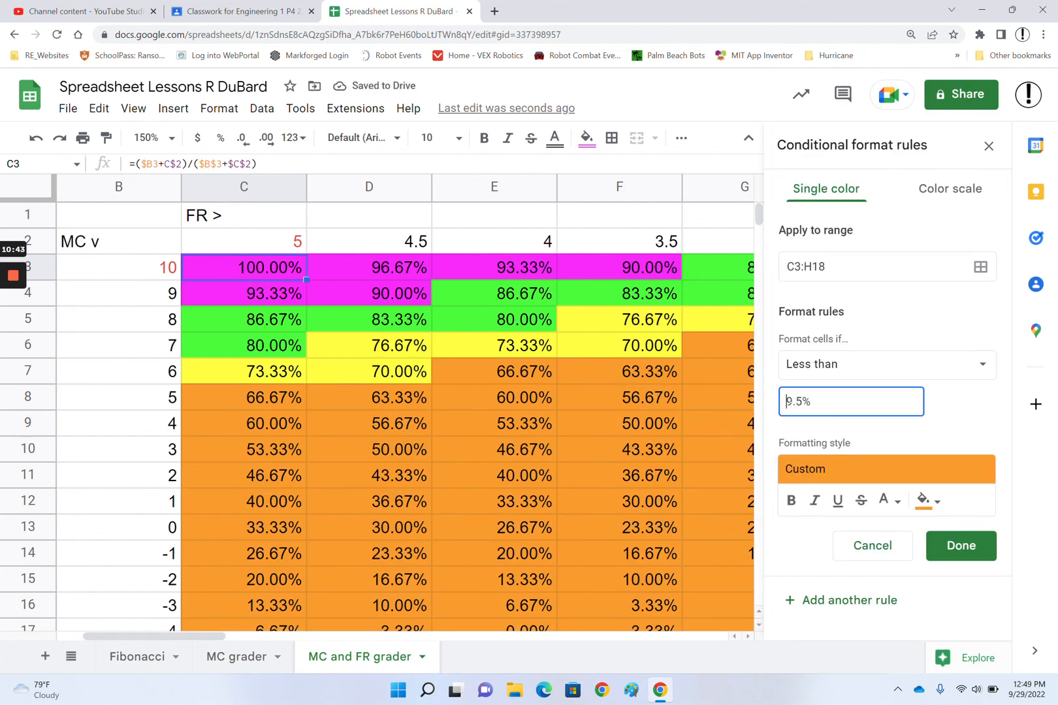
pyautogui.press('Delete')
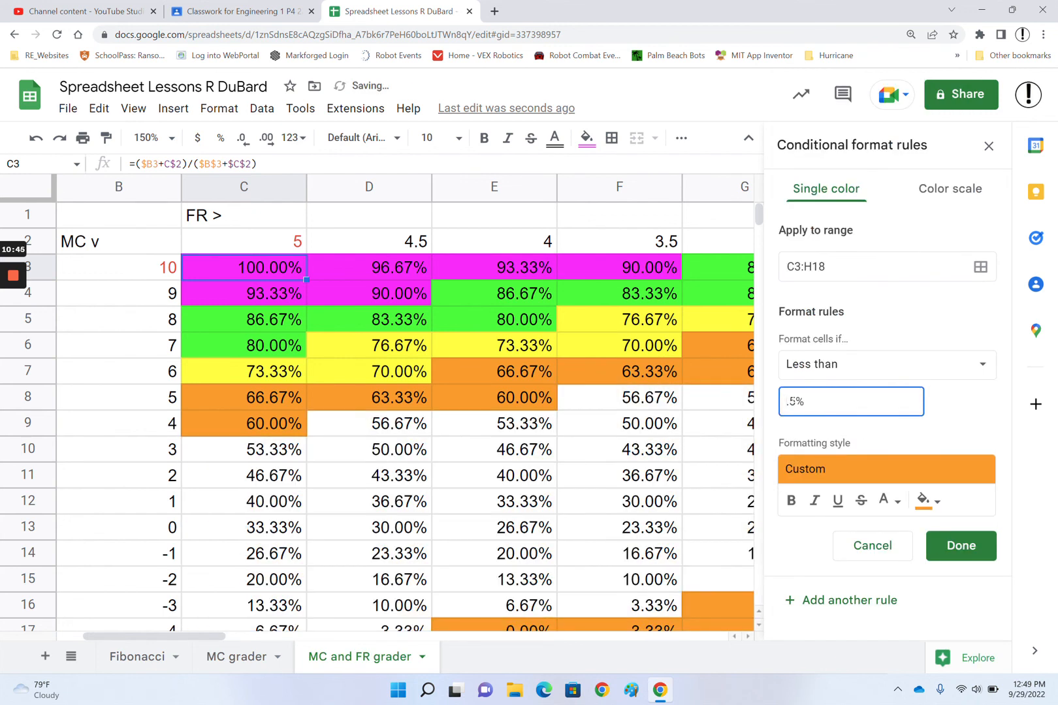
pyautogui.write('59')
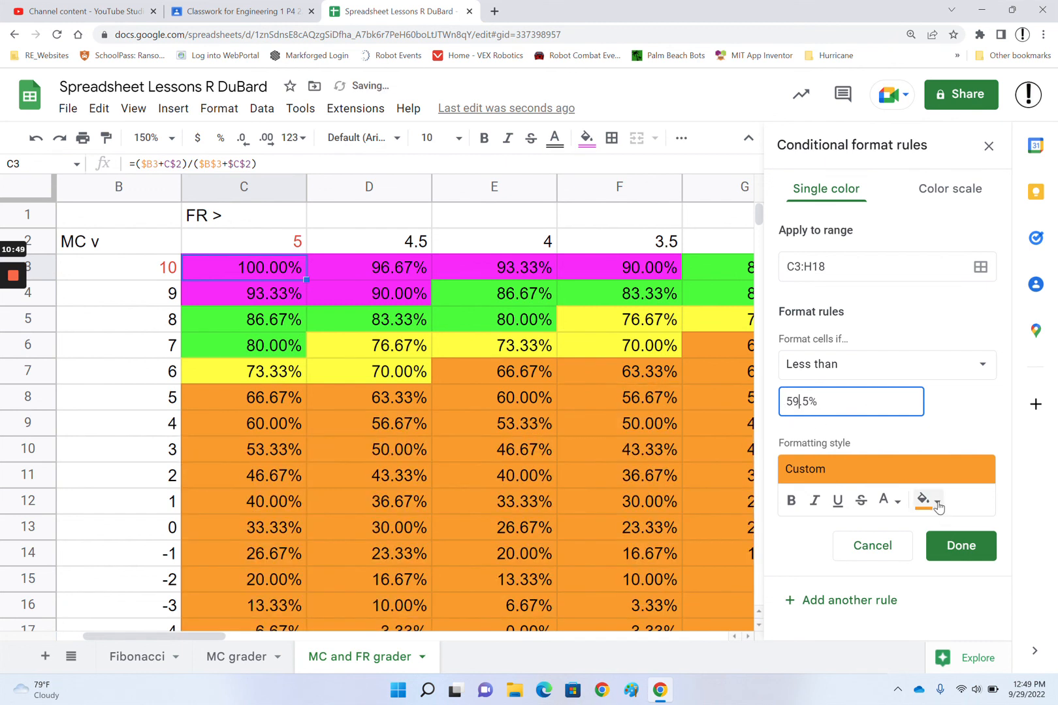
# - Give the less than 59.5% rule a red fill, save it and close the conditional format rules
pyautogui.click(932, 502)
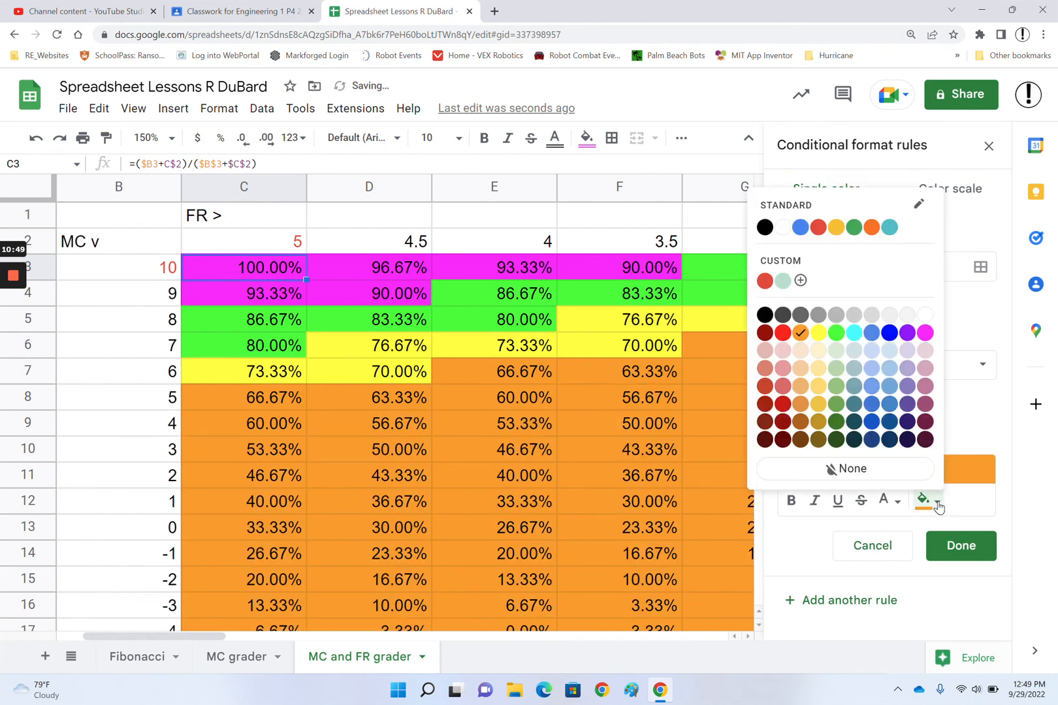
pyautogui.click(783, 333)
pyautogui.click(960, 547)
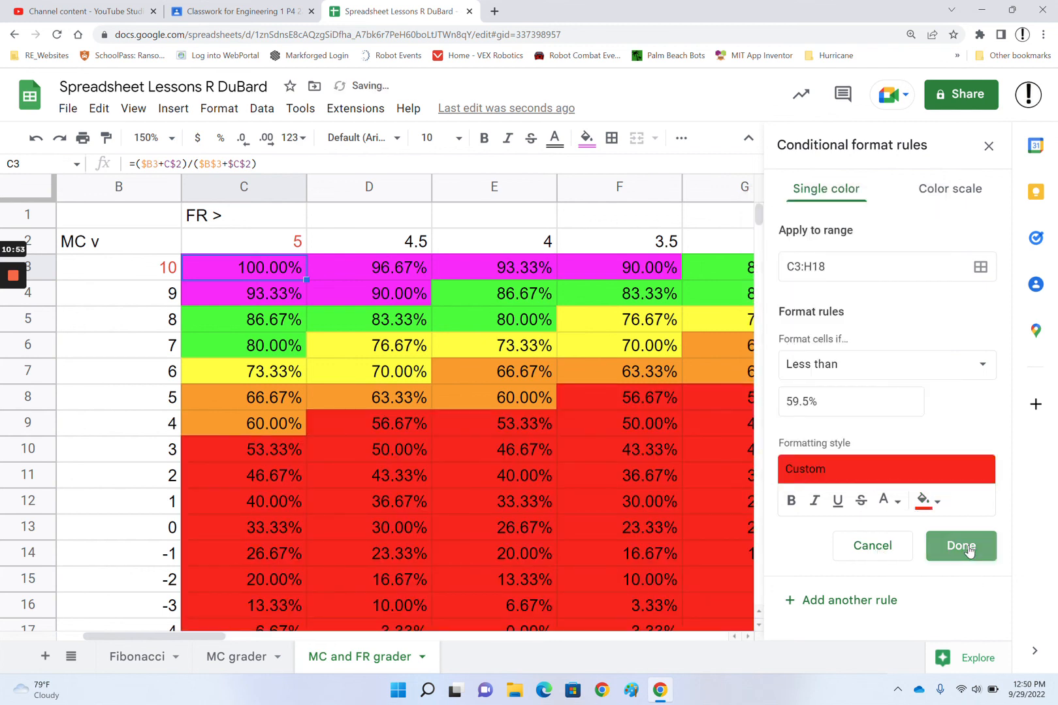
pyautogui.click(989, 146)
pyautogui.scroll(-2, 560, 334)
pyautogui.scroll(2, 560, 334)
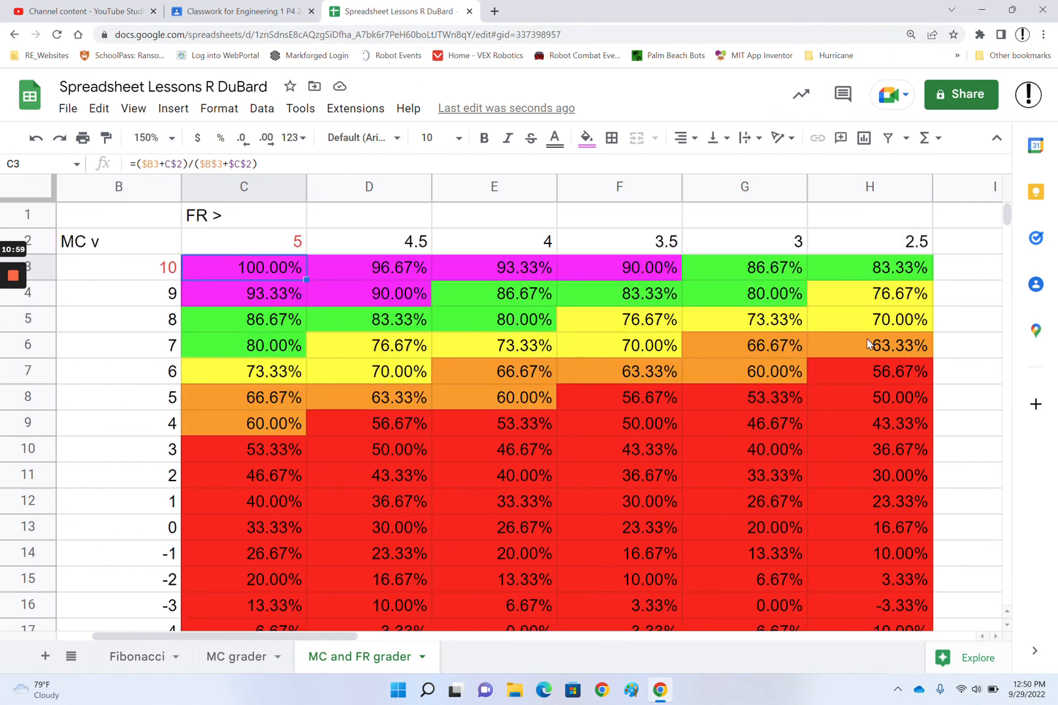